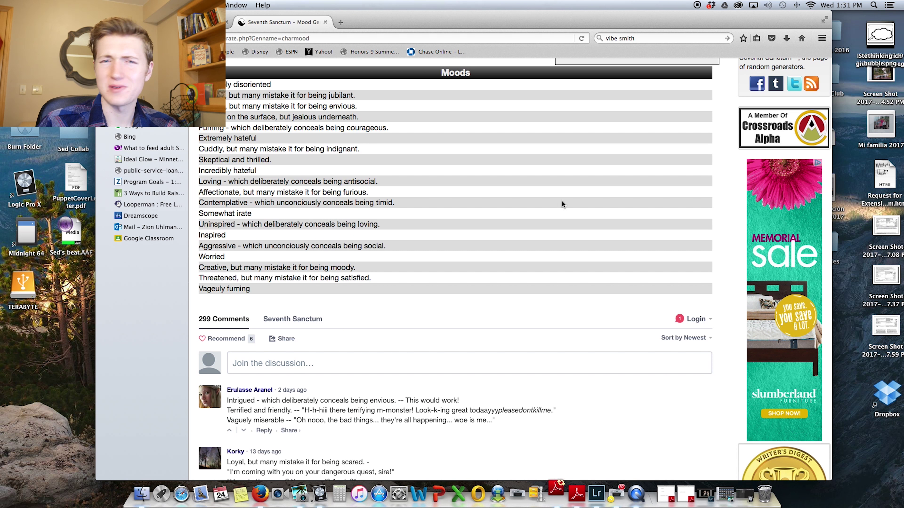
# - Bring the minimised Untitled project window of Logic Pro back onto the screen
pyautogui.scroll(1, 536, 188)
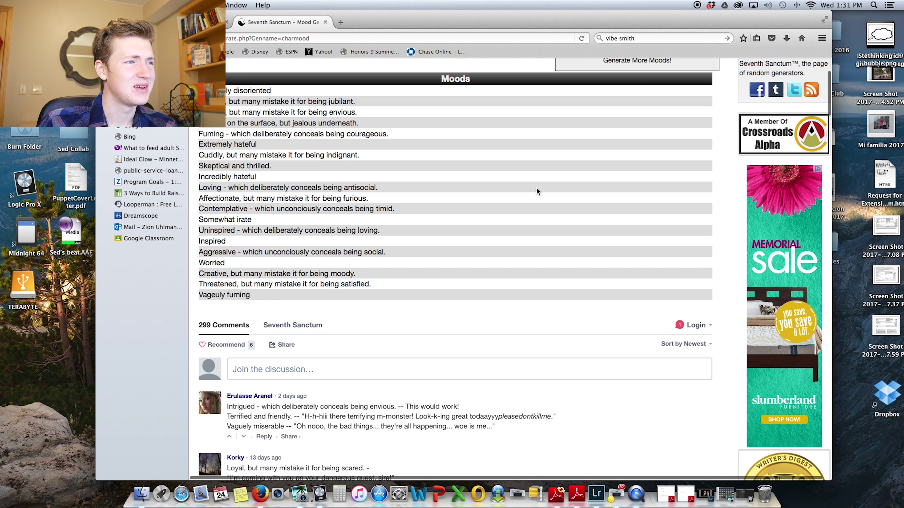
pyautogui.scroll(5, 537, 191)
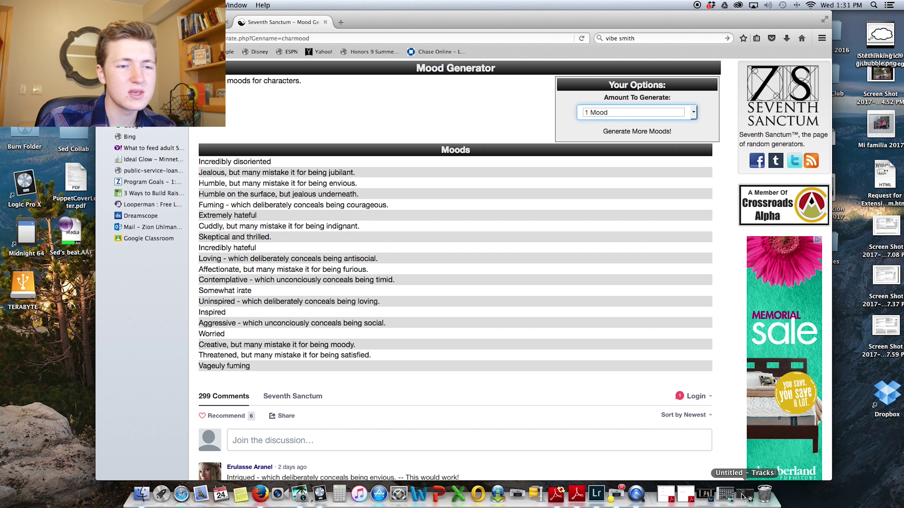
pyautogui.click(745, 495)
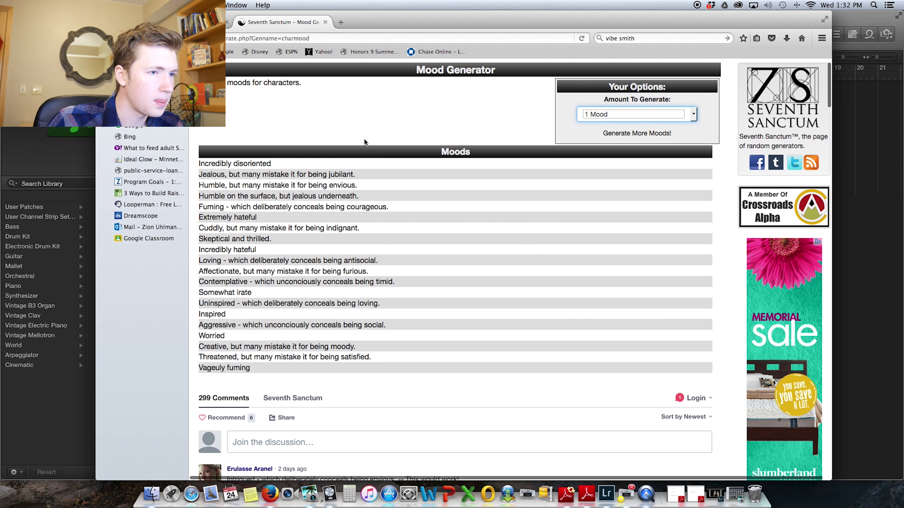
# - Search for "timer" in a new browser tab and start a countdown of 10 minutes
pyautogui.click(341, 23)
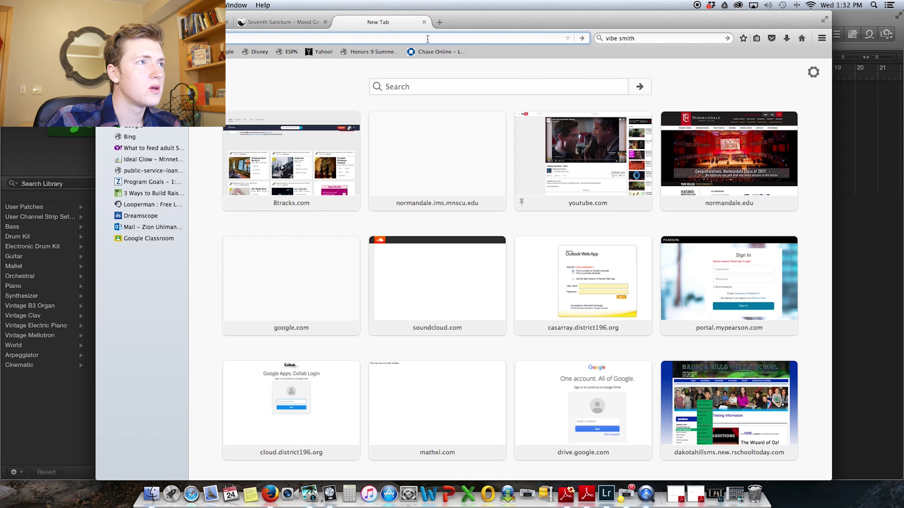
pyautogui.write('timer')
pyautogui.press('Return')
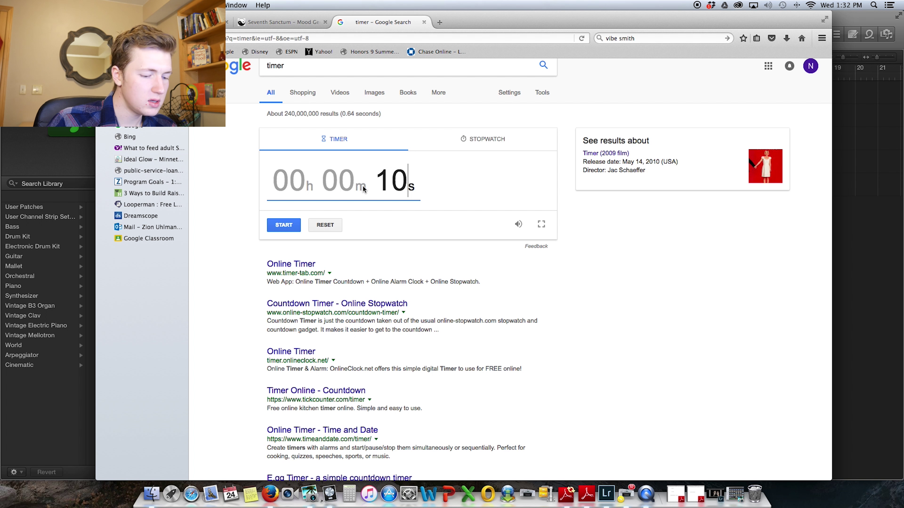
pyautogui.write('00')
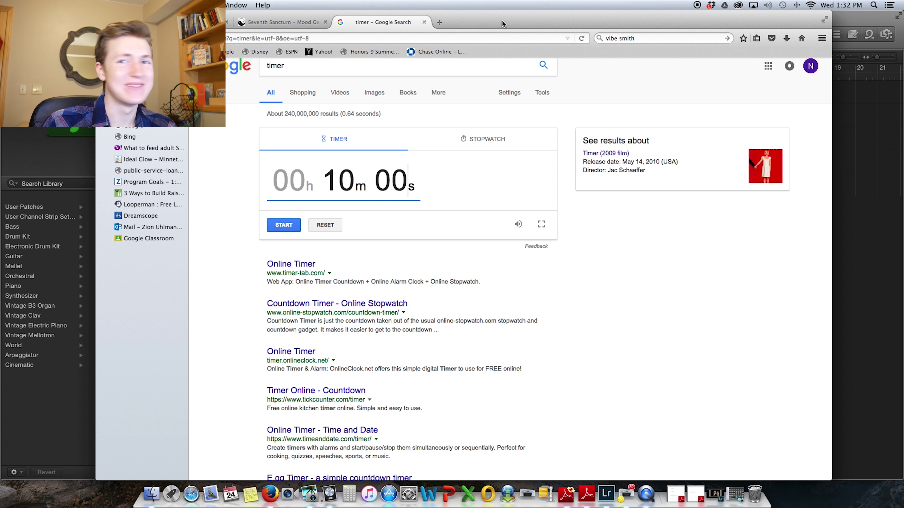
pyautogui.click(279, 227)
# - Generate one new mood with the Seventh Sanctum Mood Generator
pyautogui.click(291, 22)
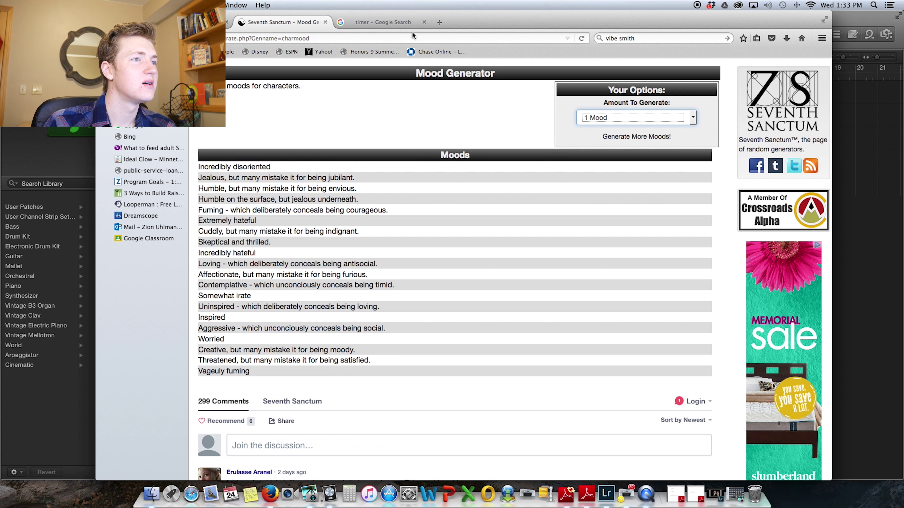
pyautogui.click(228, 22)
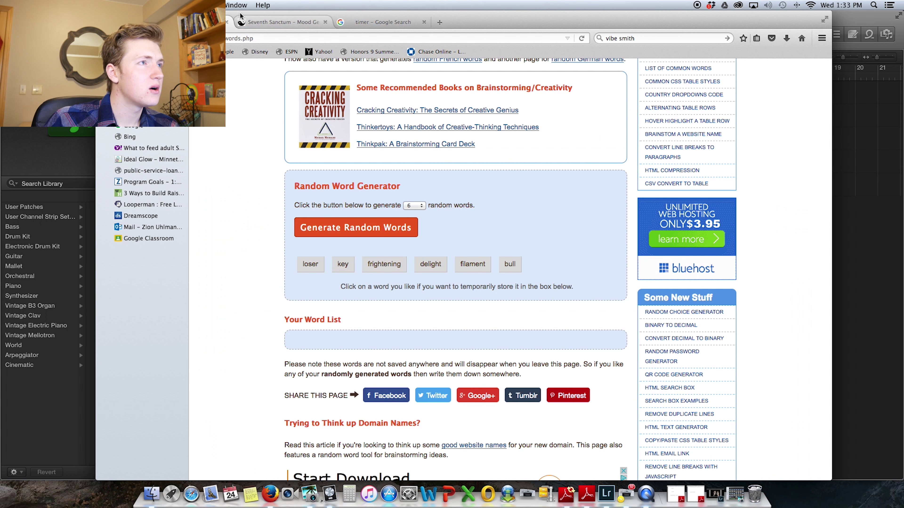
pyautogui.click(269, 22)
pyautogui.click(651, 137)
pyautogui.scroll(-3, 406, 240)
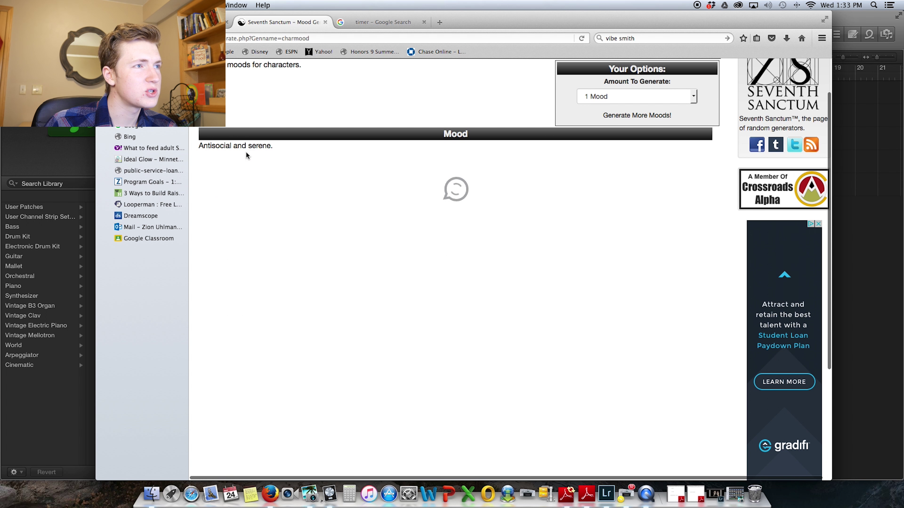
pyautogui.scroll(3, 344, 213)
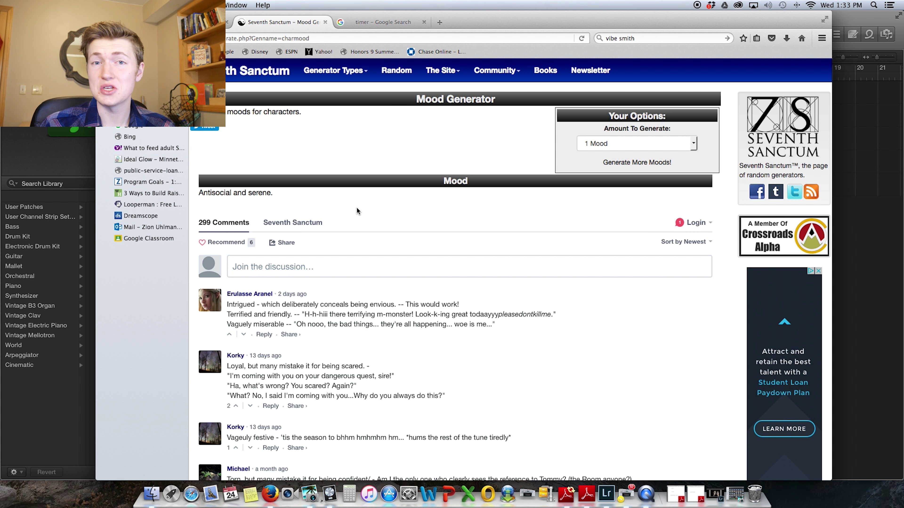
# - Minimise the browser to work in Logic Pro and load the Mallet patch Vibraphone on the Inst 2 track
pyautogui.press('super+m')
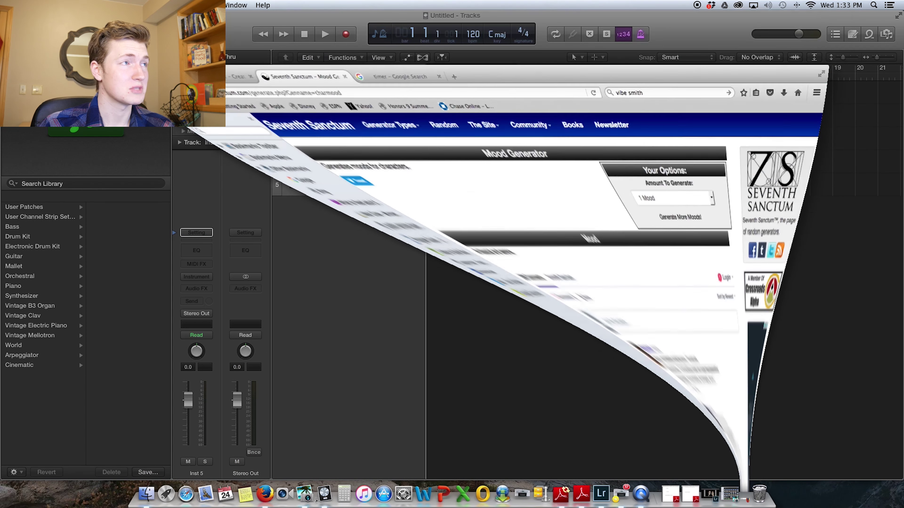
pyautogui.click(347, 86)
pyautogui.click(350, 109)
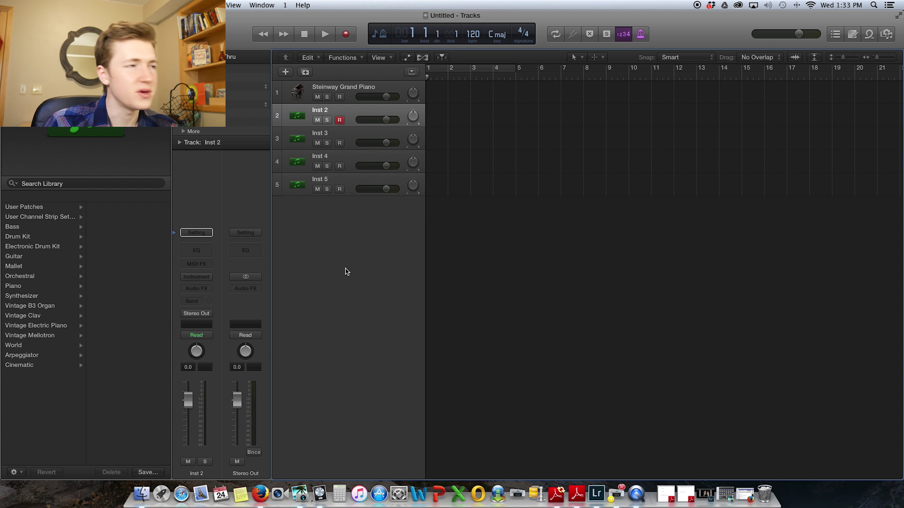
pyautogui.click(26, 265)
pyautogui.click(122, 255)
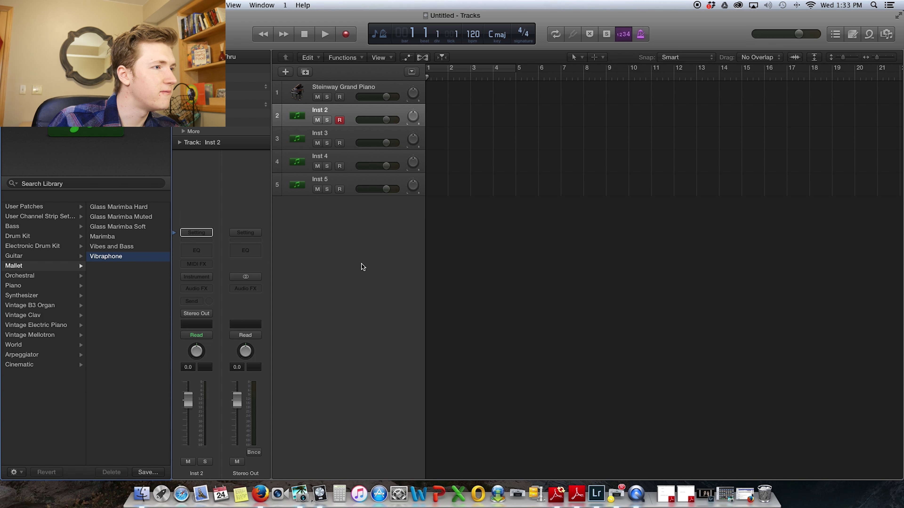
# - Load the user patches Deep Sub Bass on the Inst 3 track and Tropical House Guitar Pluck on the Inst 4 track
pyautogui.click(342, 134)
pyautogui.click(50, 208)
pyautogui.scroll(-1, 121, 236)
pyautogui.click(125, 247)
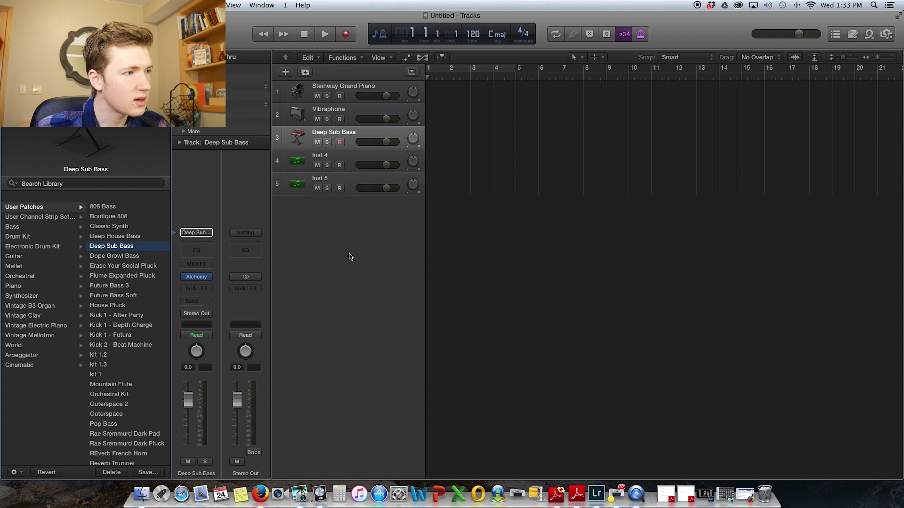
pyautogui.moveTo(339, 195); pyautogui.dragTo(345, 165)
pyautogui.click(346, 159)
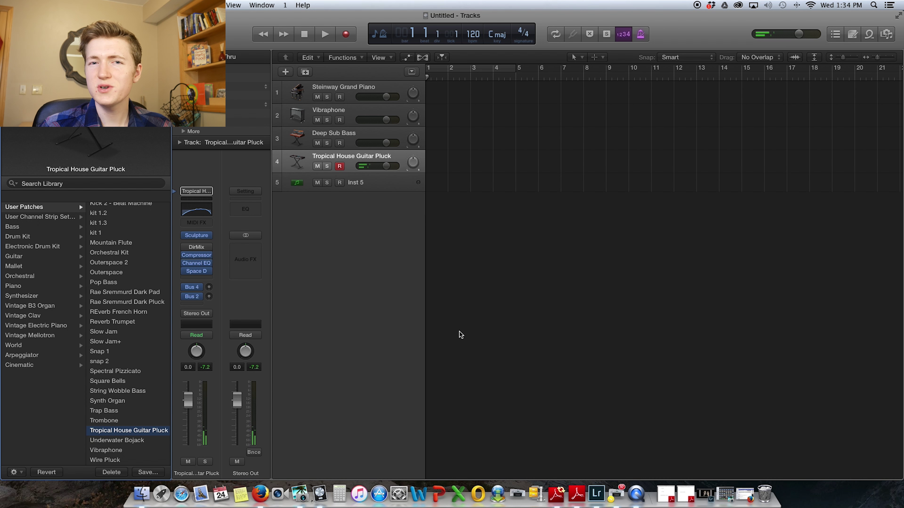
# - Check the remaining countdown time in the browser and return to the Logic Pro project
pyautogui.click(745, 494)
pyautogui.click(377, 23)
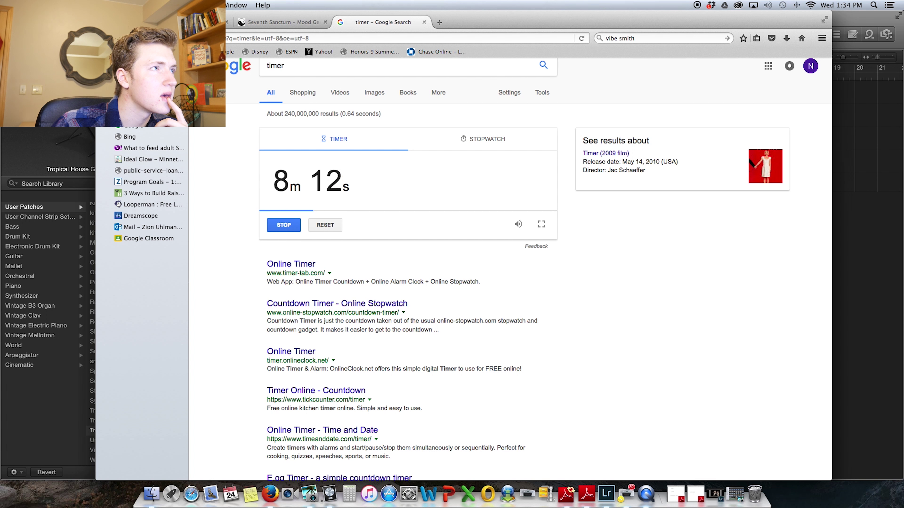
pyautogui.press('super+m')
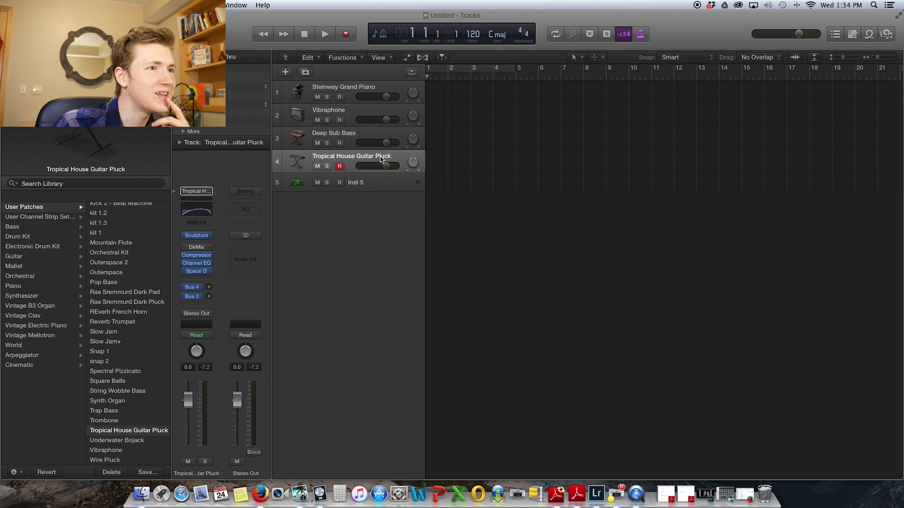
# - Record an eight-bar chord part on the Tropical House Guitar Pluck track from bar 1 and return the playhead to the start
pyautogui.click(447, 94)
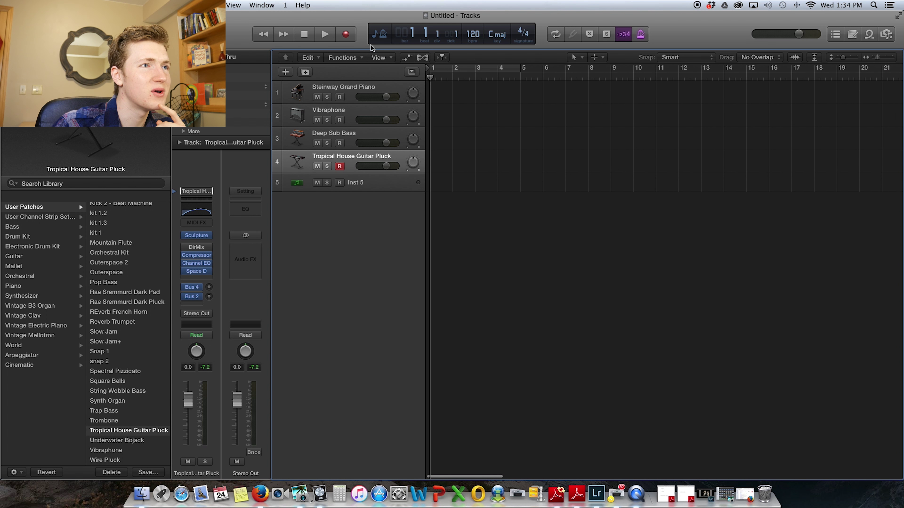
pyautogui.click(344, 34)
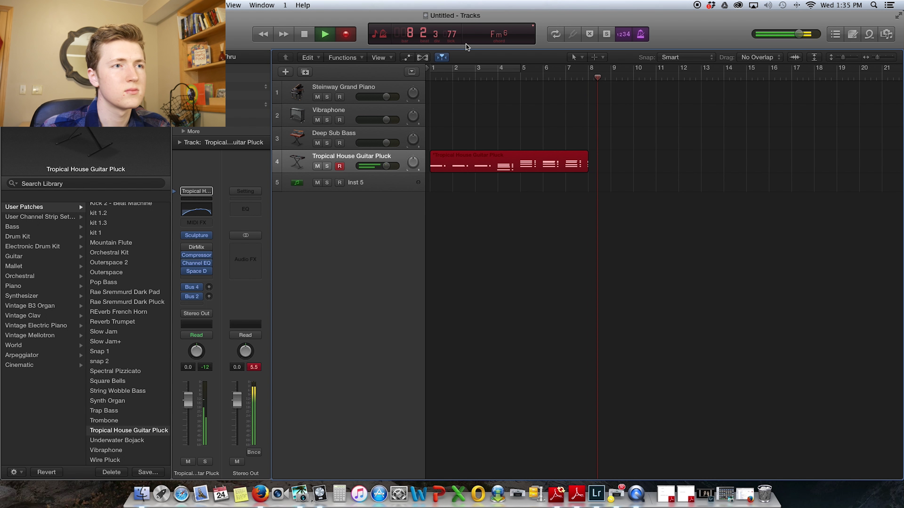
pyautogui.press('space')
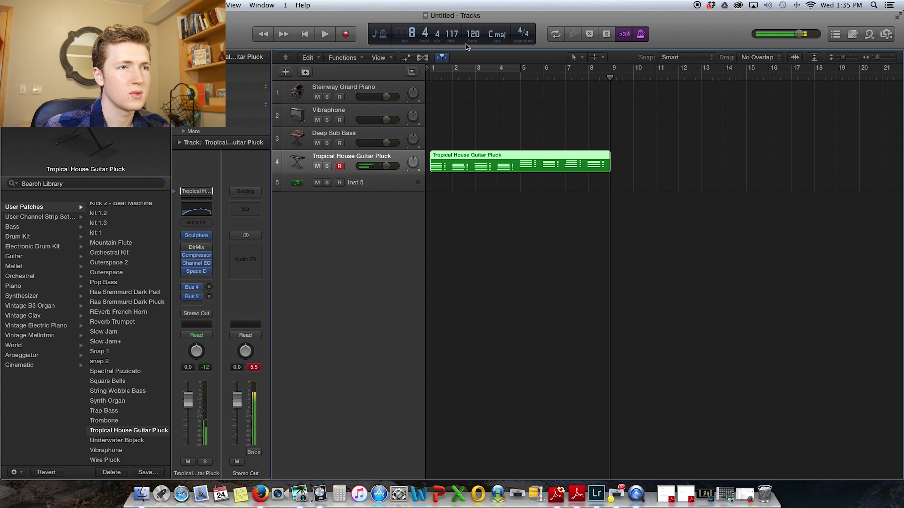
pyautogui.hscroll(-1, 584, 129)
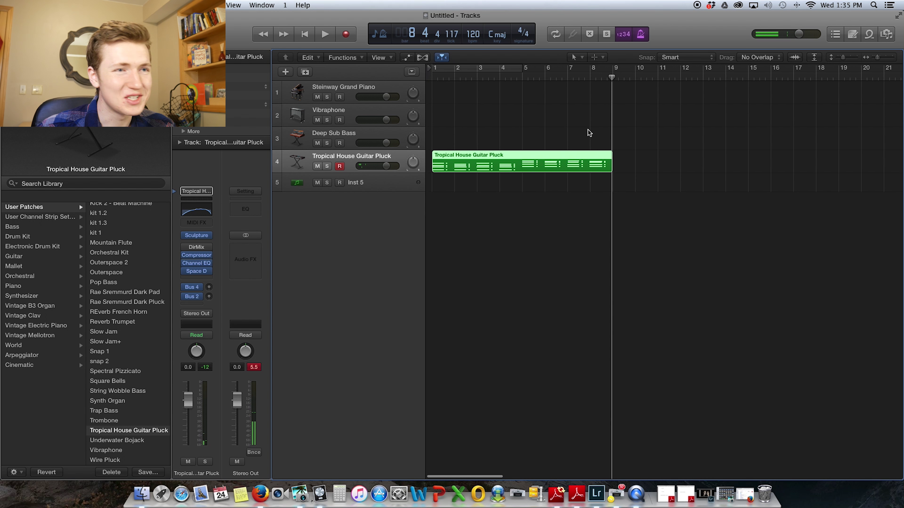
pyautogui.hscroll(1, 592, 131)
pyautogui.press('Return')
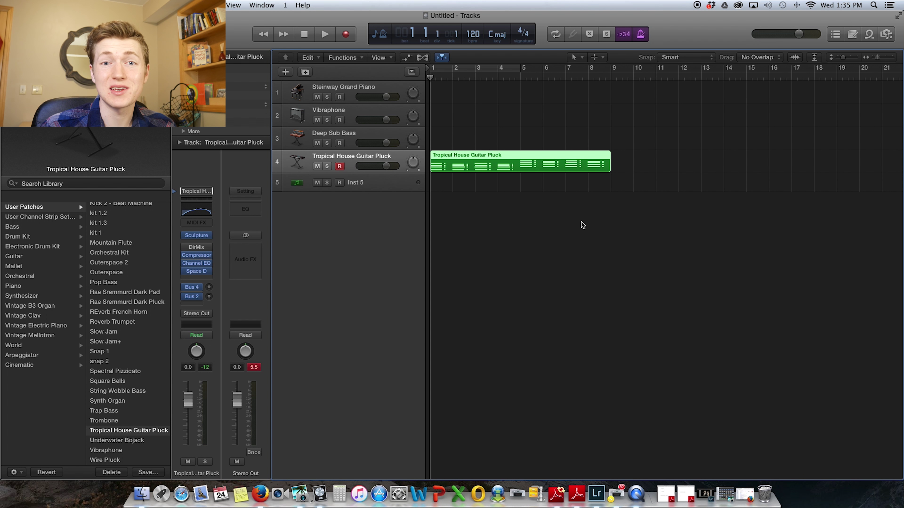
# - Open the Tropical House Guitar Pluck region in the Piano Roll and transpose all its notes up one octave
pyautogui.click(563, 224)
pyautogui.click(395, 157)
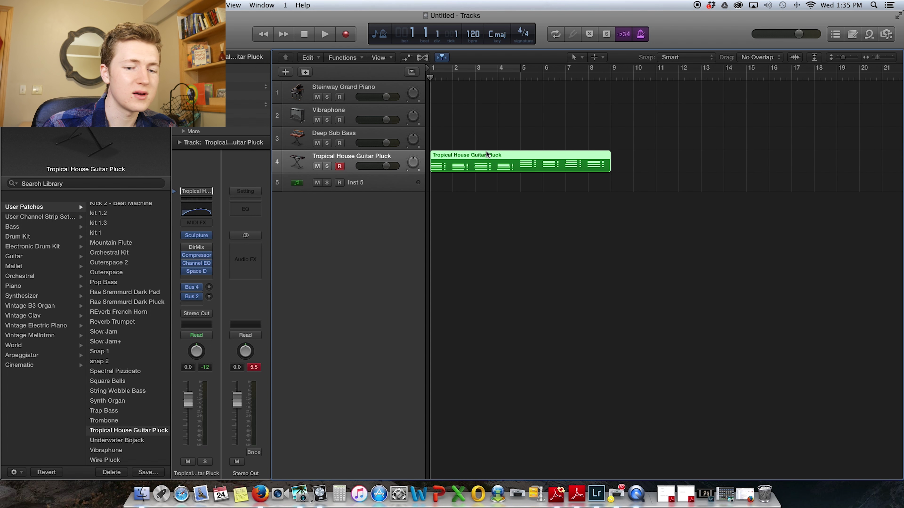
pyautogui.press('p')
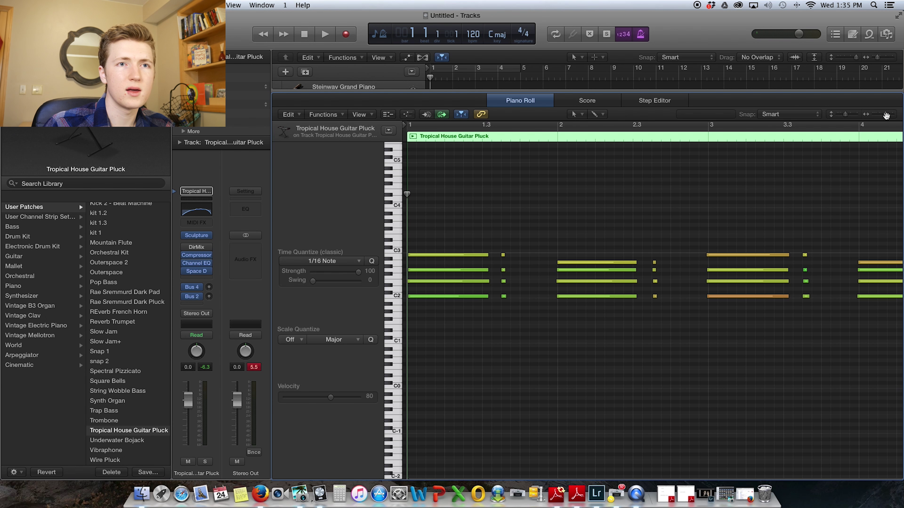
pyautogui.moveTo(795, 331); pyautogui.dragTo(378, 201)
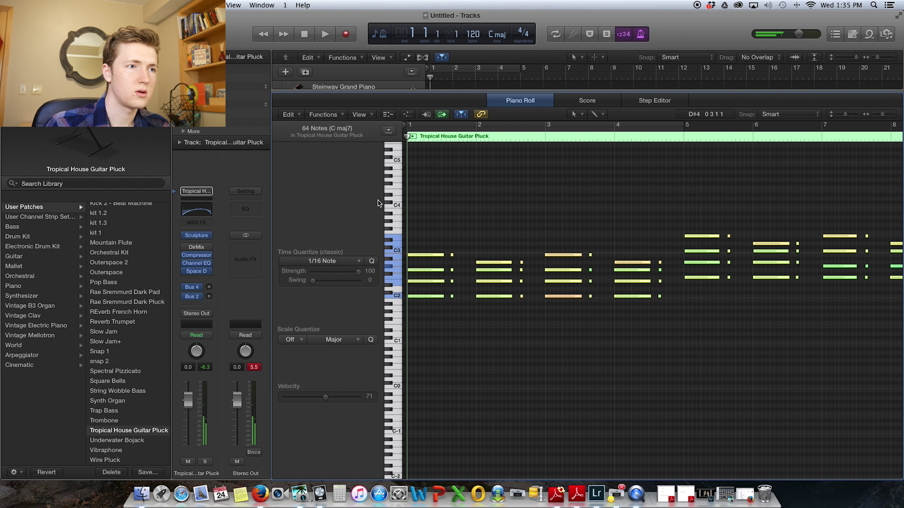
pyautogui.moveTo(422, 296); pyautogui.dragTo(422, 250)
# - Play back the transposed guitar pluck chords and examine their notes in the Piano Roll
pyautogui.press('space')
pyautogui.click(412, 159)
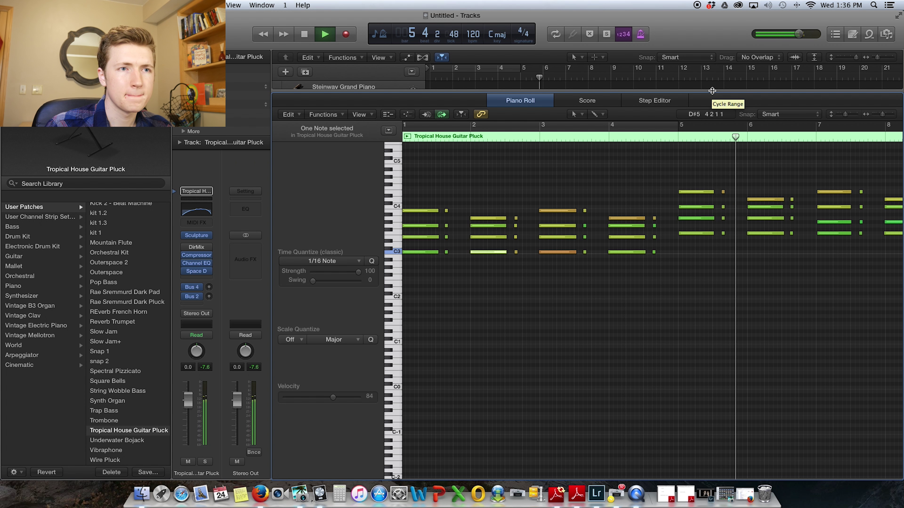
pyautogui.hscroll(5, 718, 175)
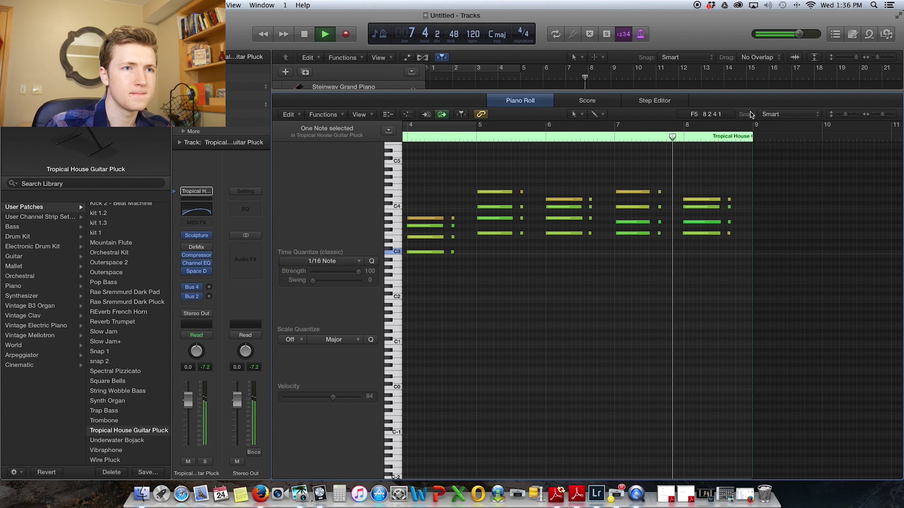
pyautogui.press('space')
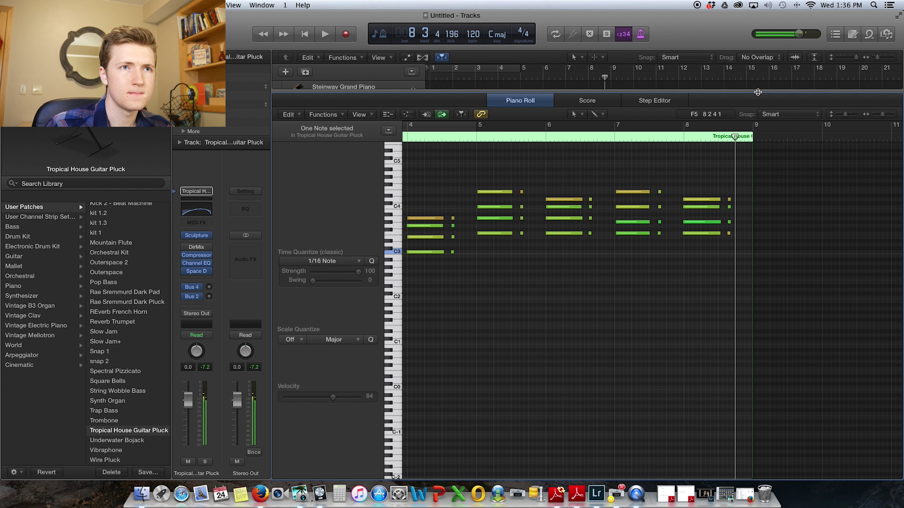
pyautogui.hscroll(-5, 589, 264)
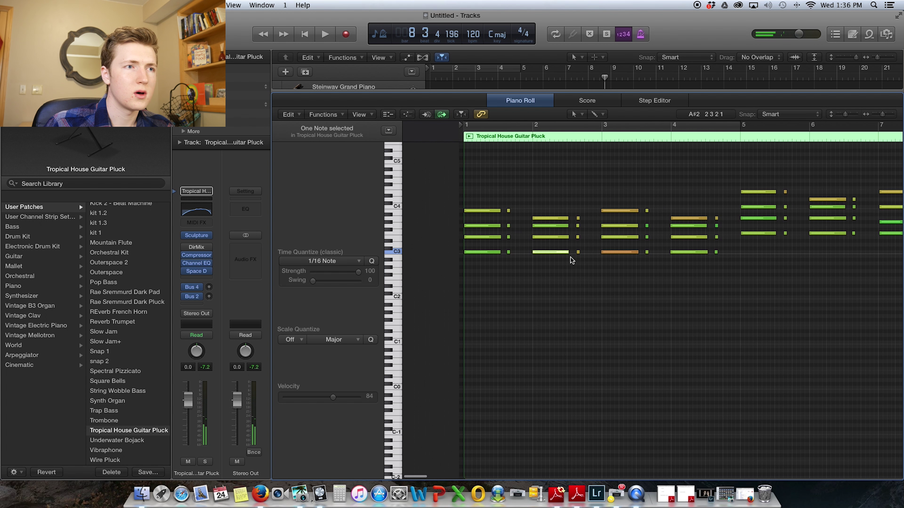
pyautogui.scroll(5, 509, 281)
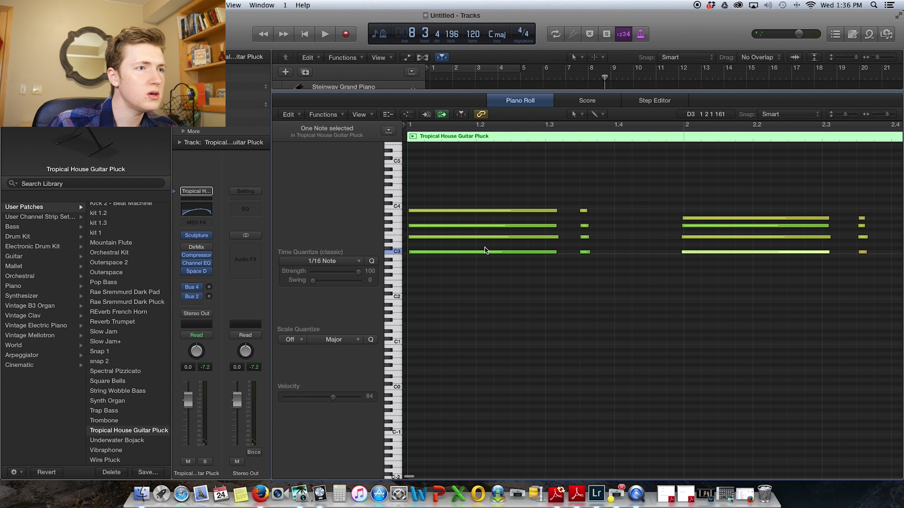
# - Close the Piano Roll and record an eight-bar bass line on the Deep Sub Bass track from bar 1
pyautogui.press('e')
pyautogui.click(376, 143)
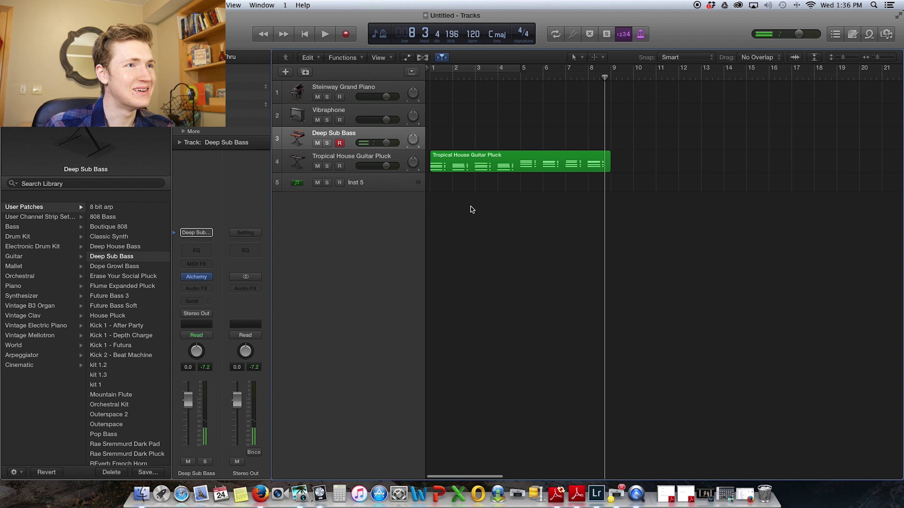
pyautogui.press('space')
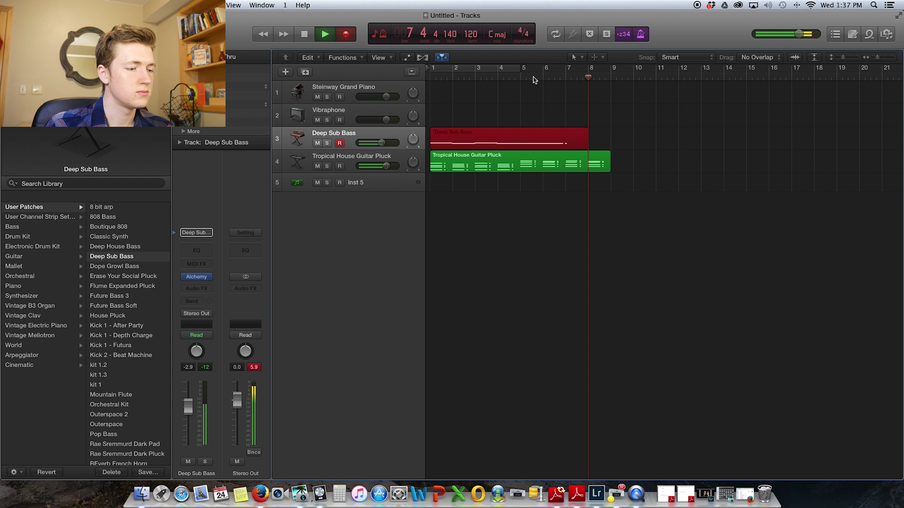
pyautogui.press('space')
# - Select the Vibraphone track and return the playhead to the start of the project
pyautogui.click(463, 107)
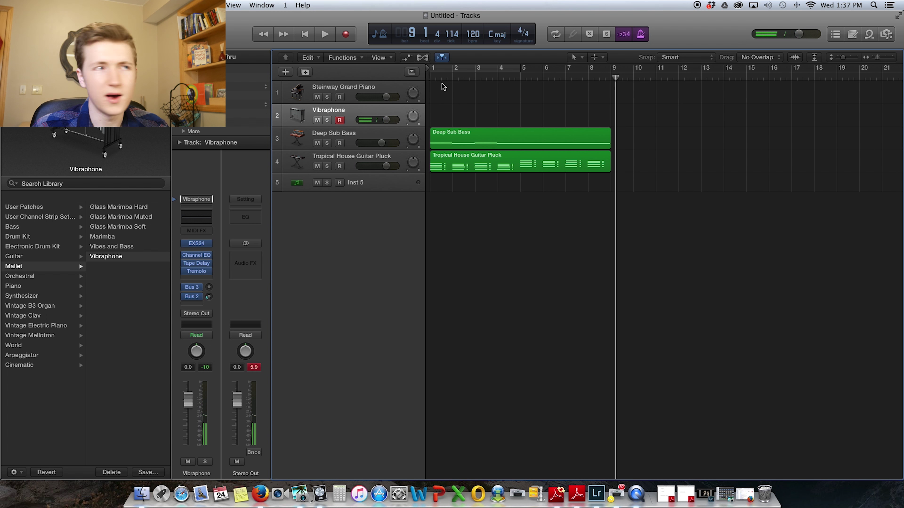
pyautogui.press('Return')
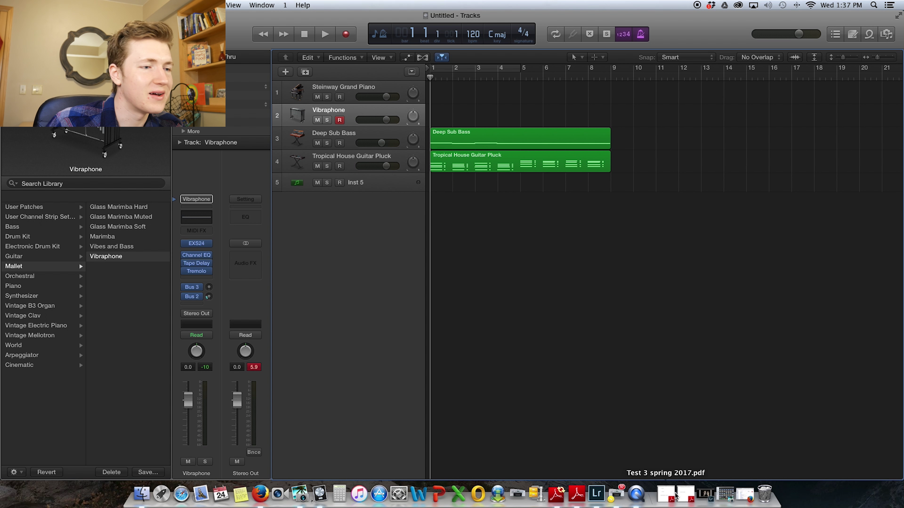
# - Check the remaining time on the browser timer, and record an eight-bar melody on the Vibraphone track from bar 1
pyautogui.click(733, 494)
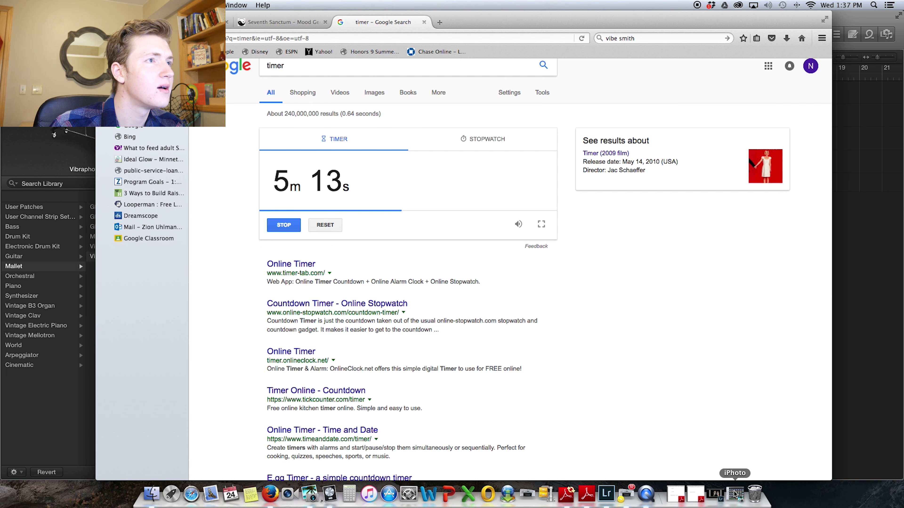
pyautogui.press('super+m')
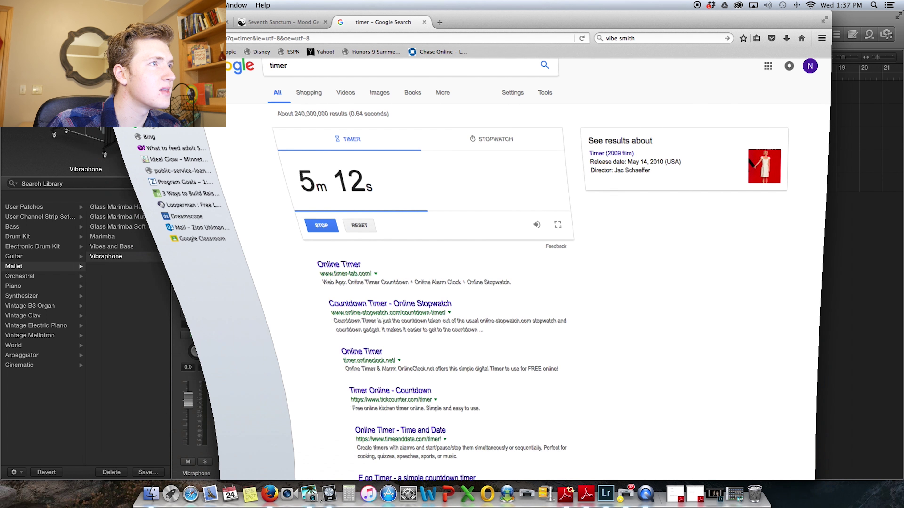
pyautogui.click(350, 35)
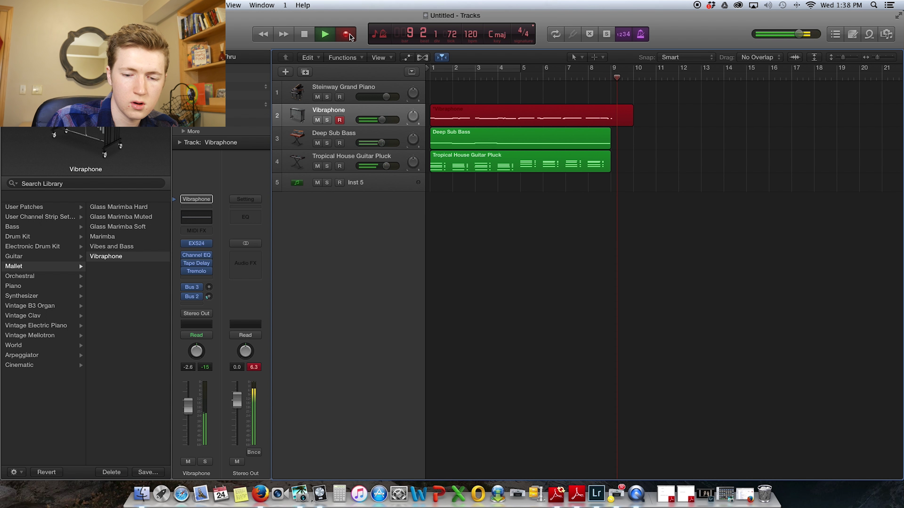
pyautogui.press('space')
pyautogui.press('Return')
# - Load the Boutique 808 user patch onto the empty Inst 5 track
pyautogui.click(377, 182)
pyautogui.click(44, 207)
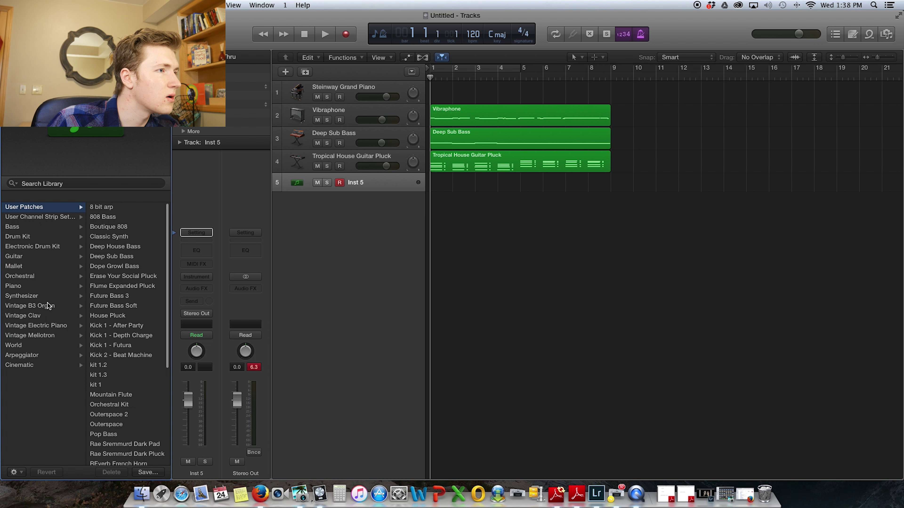
pyautogui.click(108, 226)
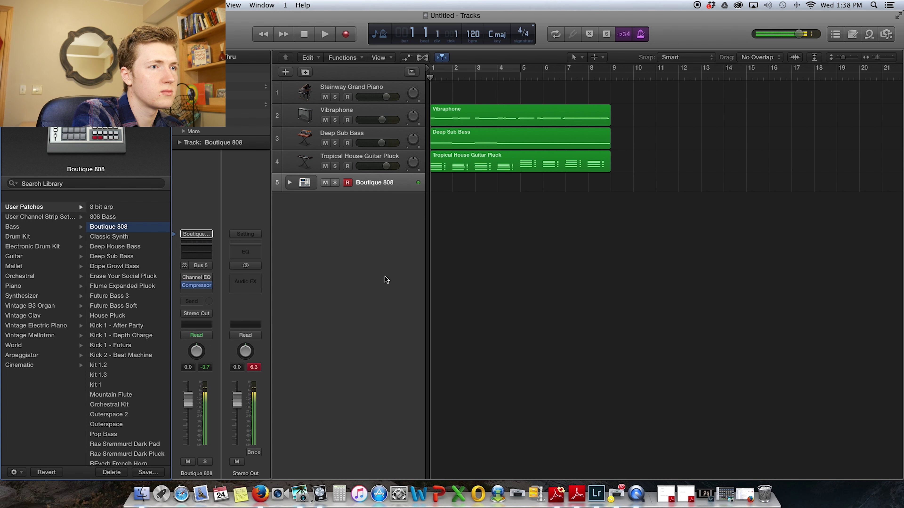
# - Record an eight-bar drum pattern on the Boutique 808 track from bar 1
pyautogui.click(347, 34)
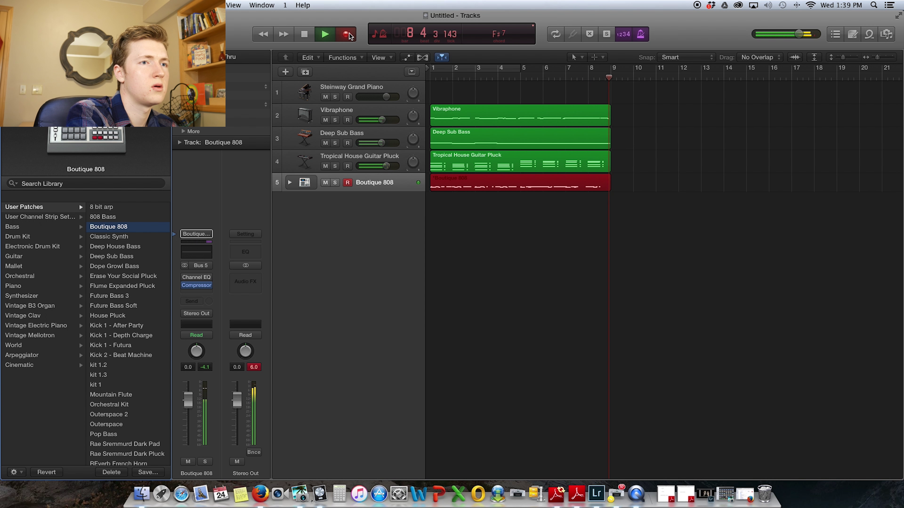
pyautogui.press('space')
pyautogui.click(644, 239)
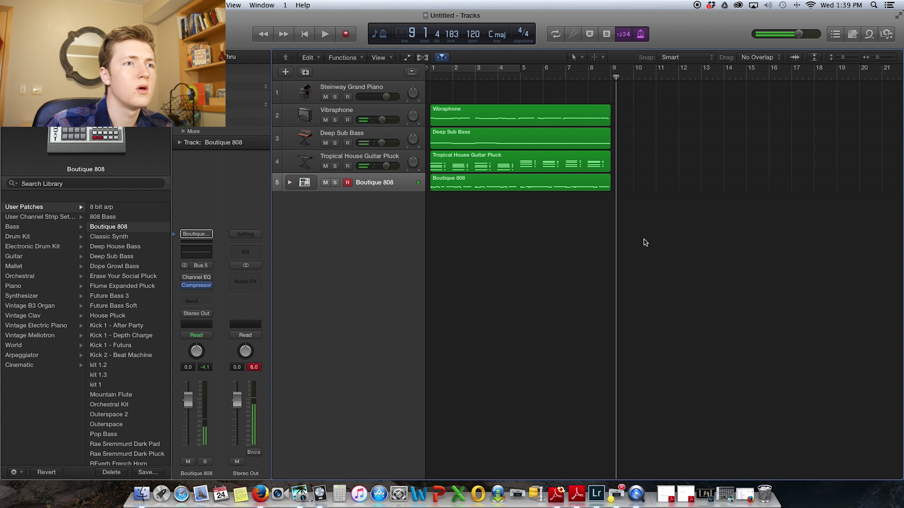
# - Select the Steinway Grand Piano track and check the remaining time on the browser timer
pyautogui.click(362, 85)
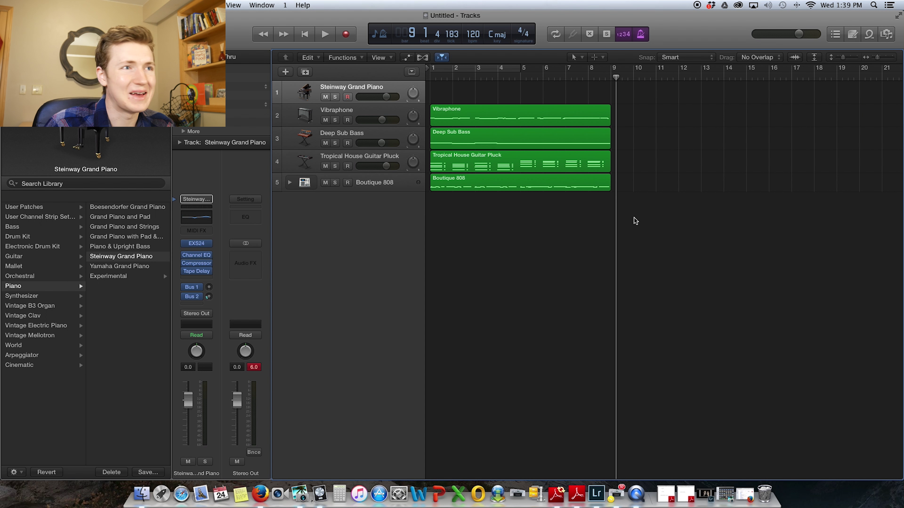
pyautogui.click(738, 502)
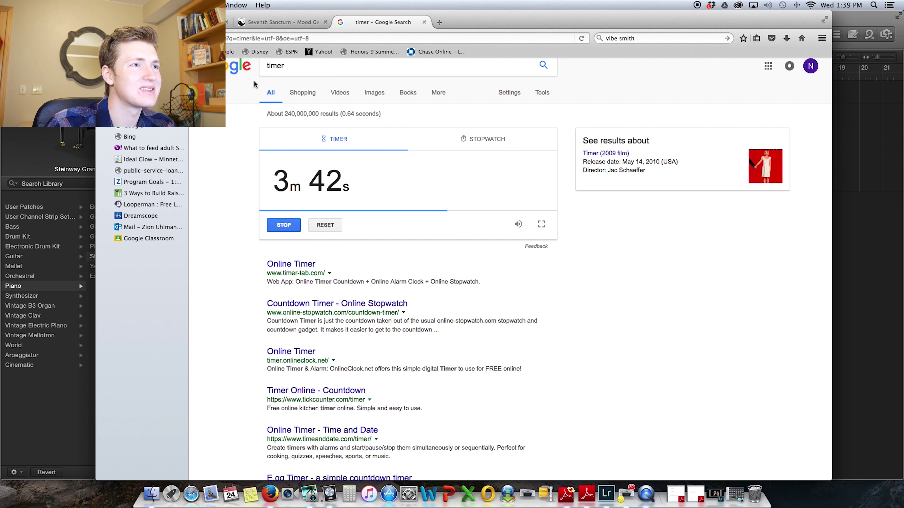
pyautogui.press('super+m')
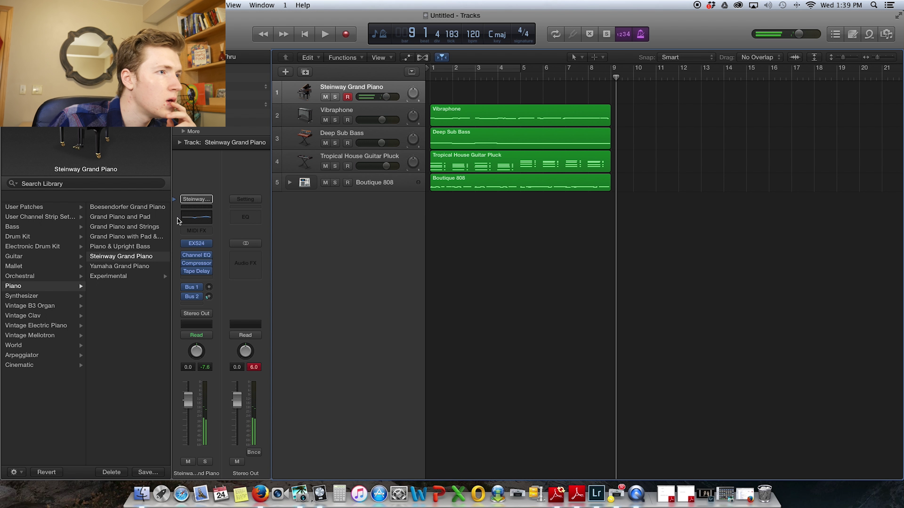
# - Cut the Steinway Grand Piano's low frequencies in its Channel EQ with a low cut at 485 Hz, 24 dB/Oct and Q 0.48
pyautogui.click(203, 217)
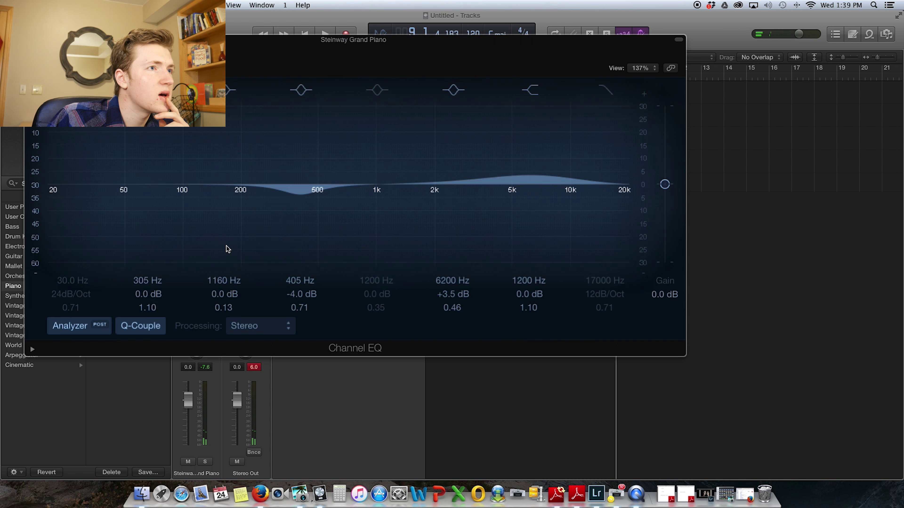
pyautogui.moveTo(74, 178); pyautogui.dragTo(309, 206)
pyautogui.press('space')
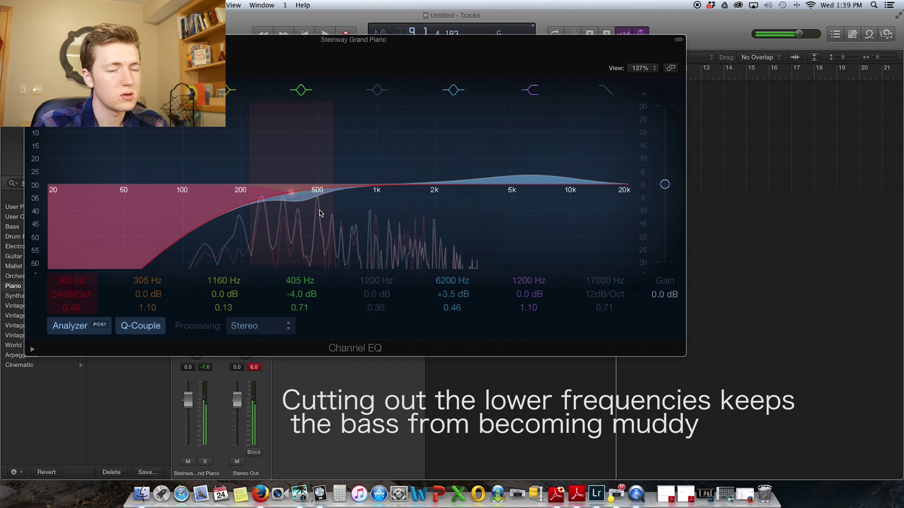
pyautogui.moveTo(304, 209); pyautogui.dragTo(318, 197)
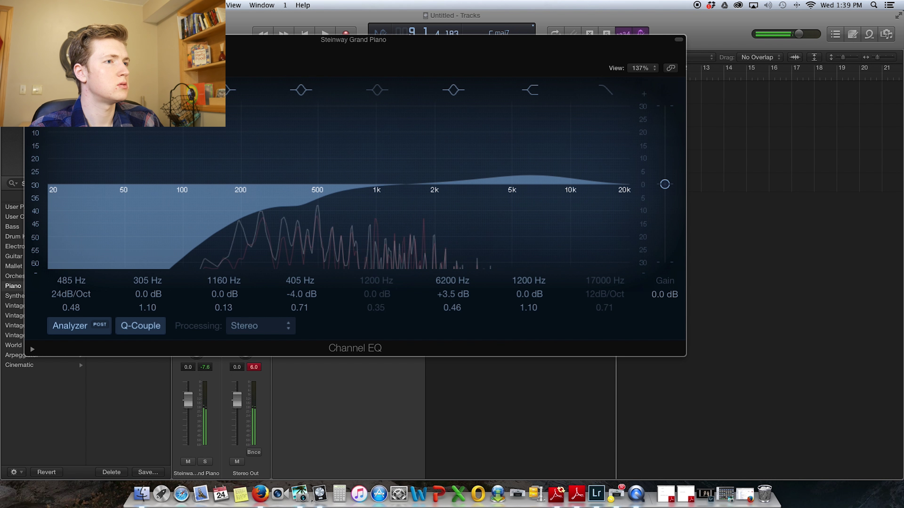
pyautogui.press('super+w')
# - Lower the Steinway Grand Piano's volume to -5.7 dB and record an eight-bar part on it from bar 1
pyautogui.moveTo(386, 97); pyautogui.dragTo(373, 102)
pyautogui.press('Return')
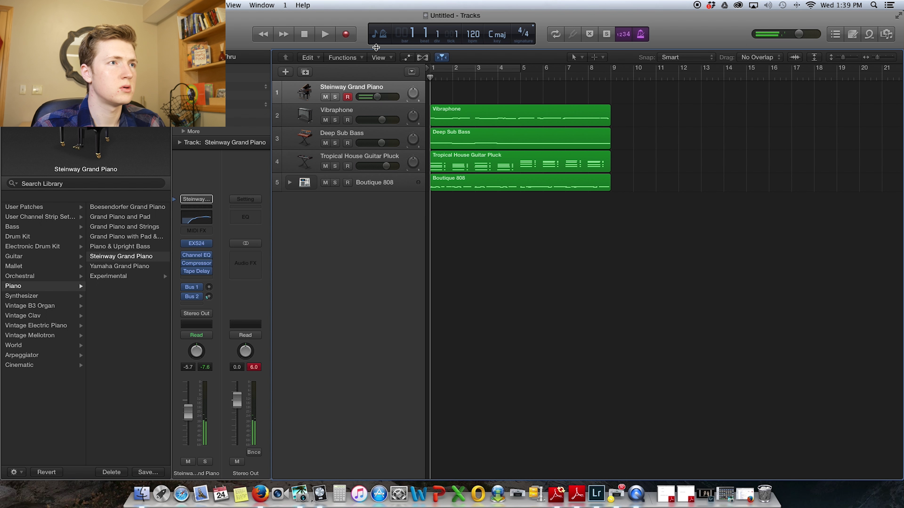
pyautogui.click(343, 34)
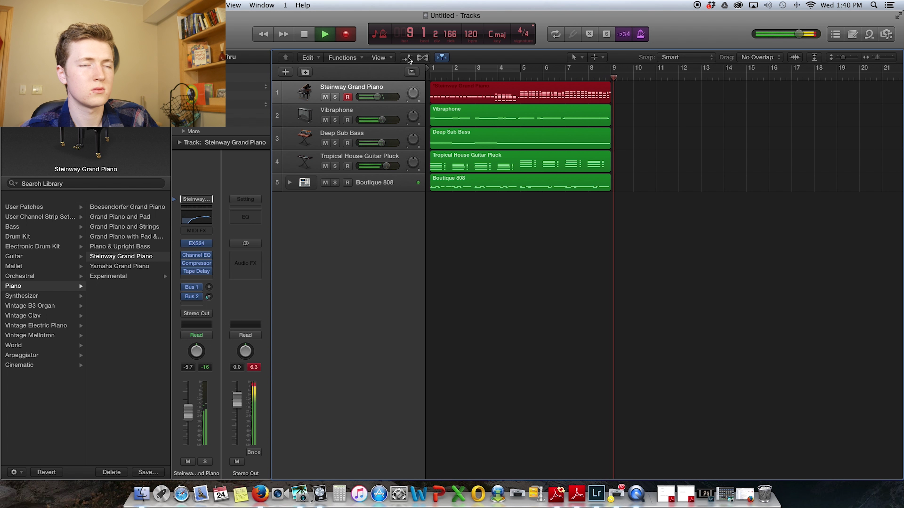
pyautogui.press('space')
# - Loop the regions on all five tracks out to bar 33 and check the remaining time on the browser timer
pyautogui.press('super+a')
pyautogui.moveTo(610, 109); pyautogui.dragTo(809, 119)
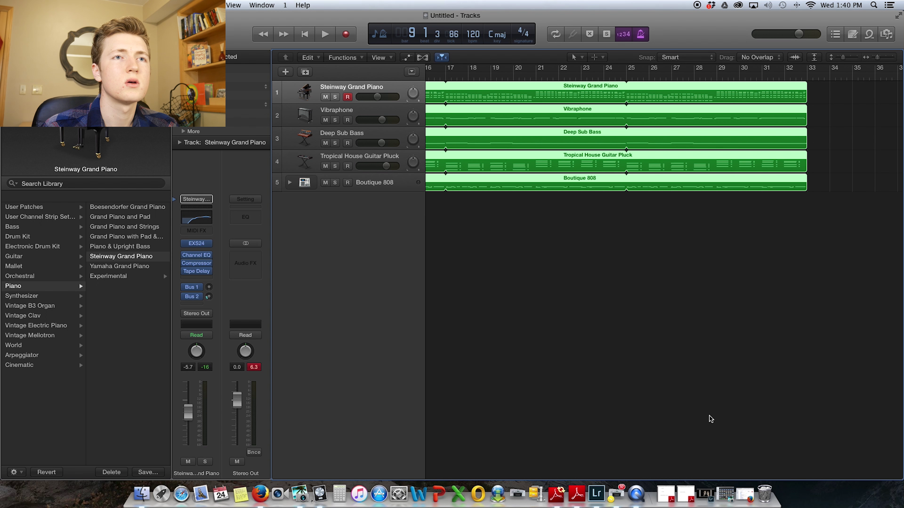
pyautogui.click(742, 492)
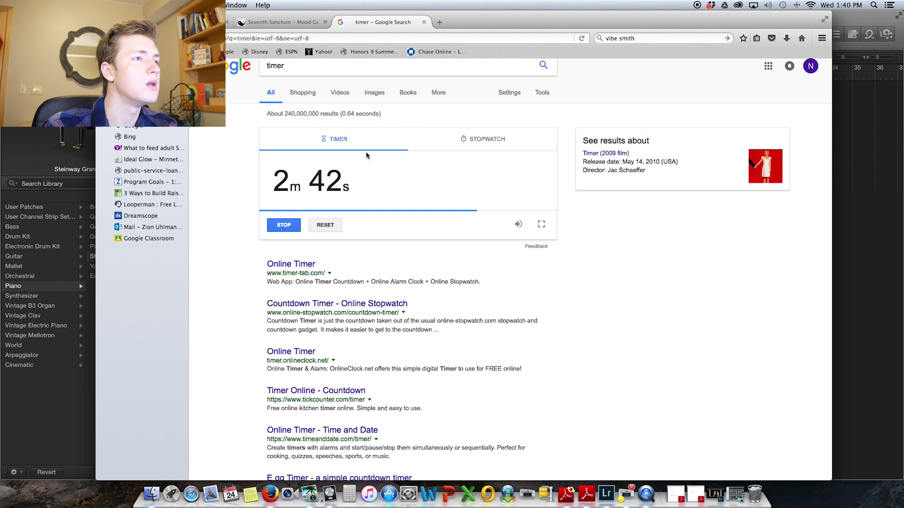
pyautogui.press('super+m')
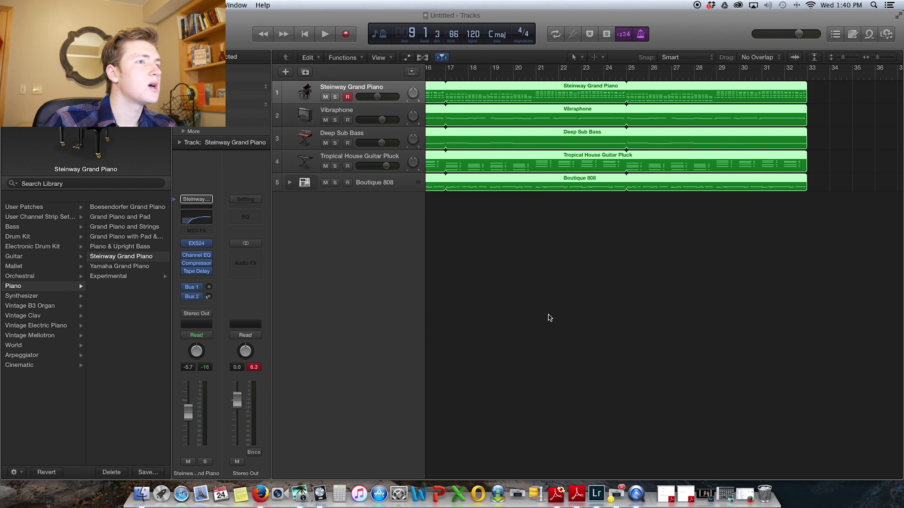
# - Play back the full arrangement from the start and lower the master volume slightly
pyautogui.press('Return')
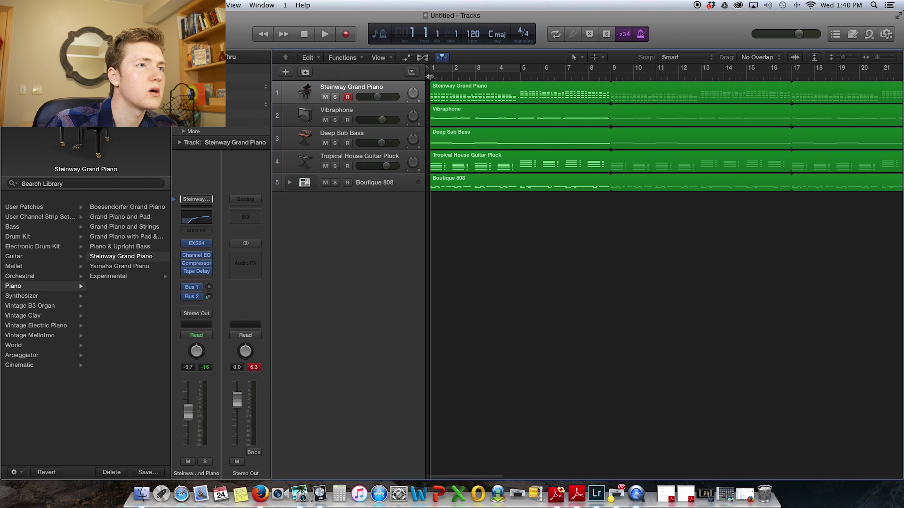
pyautogui.press('space')
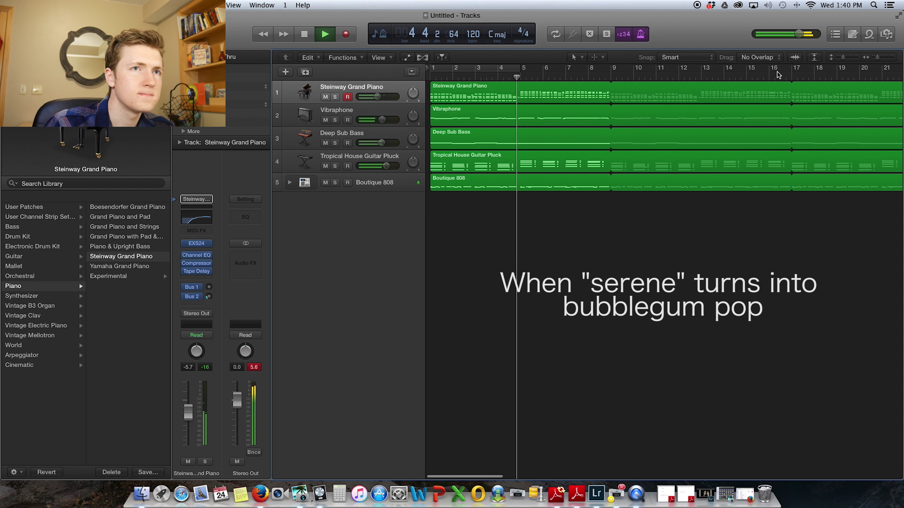
pyautogui.moveTo(800, 39); pyautogui.dragTo(789, 37)
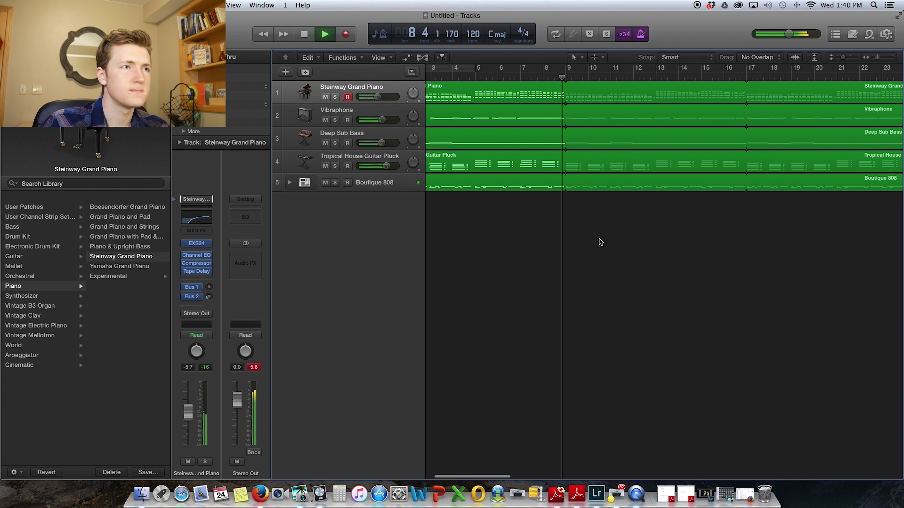
# - Open the Vibraphone region in the Piano Roll and quantize all its notes to 1/16 Note
pyautogui.click(456, 114)
pyautogui.press('e')
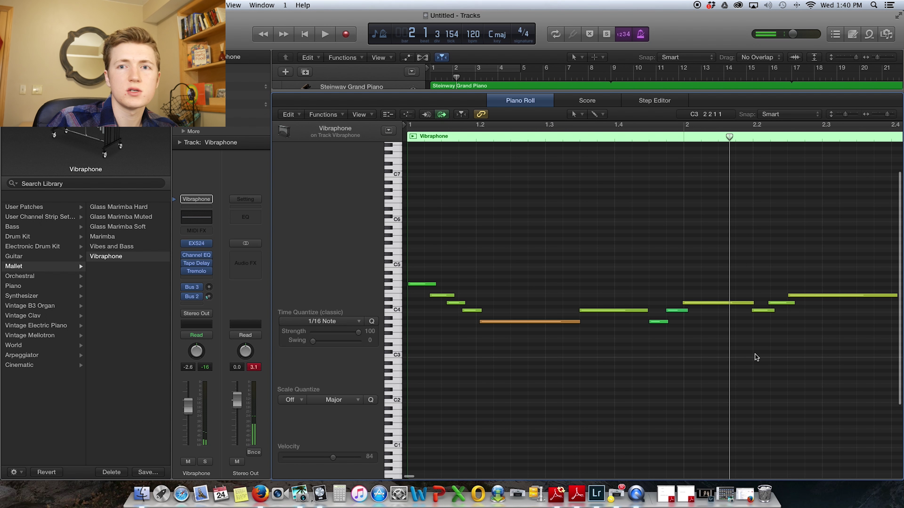
pyautogui.scroll(-10, 757, 357)
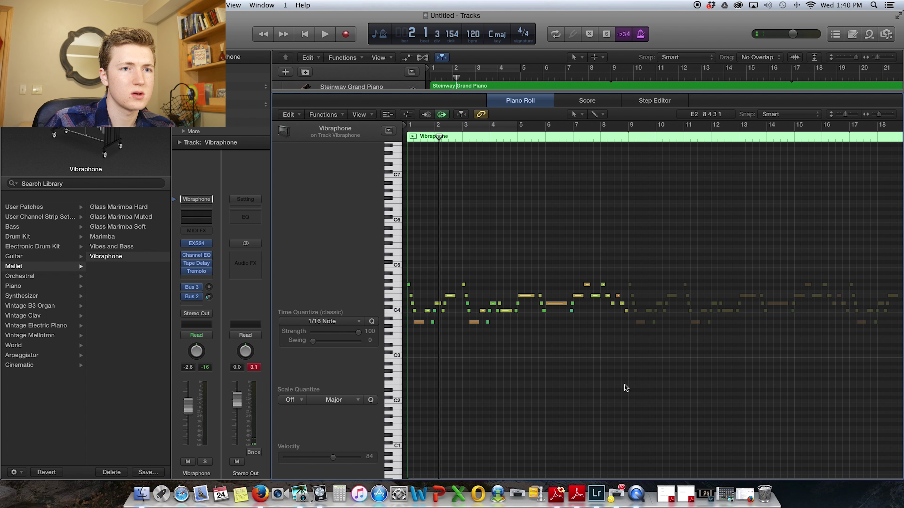
pyautogui.moveTo(633, 328); pyautogui.dragTo(319, 259)
pyautogui.click(373, 321)
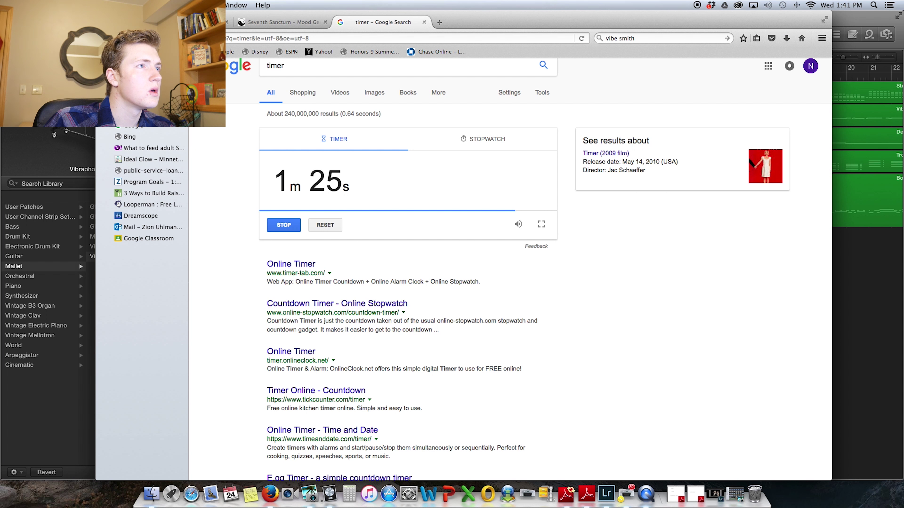
# - Play the soloed Tropical House Guitar Pluck from the start and set its Channel EQ low cut to 600 Hz with Q 0.79
pyautogui.press('super+m')
pyautogui.press('Return')
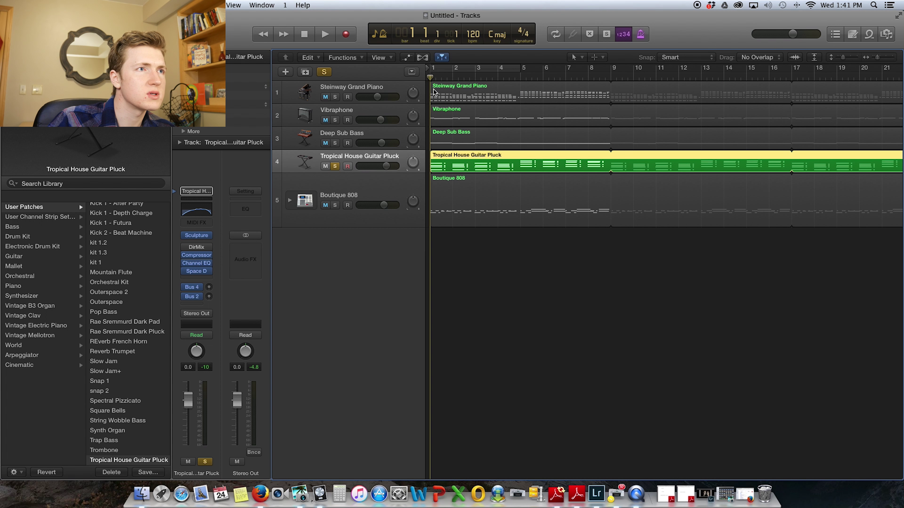
pyautogui.press('space')
pyautogui.click(201, 213)
pyautogui.moveTo(202, 213); pyautogui.dragTo(334, 190)
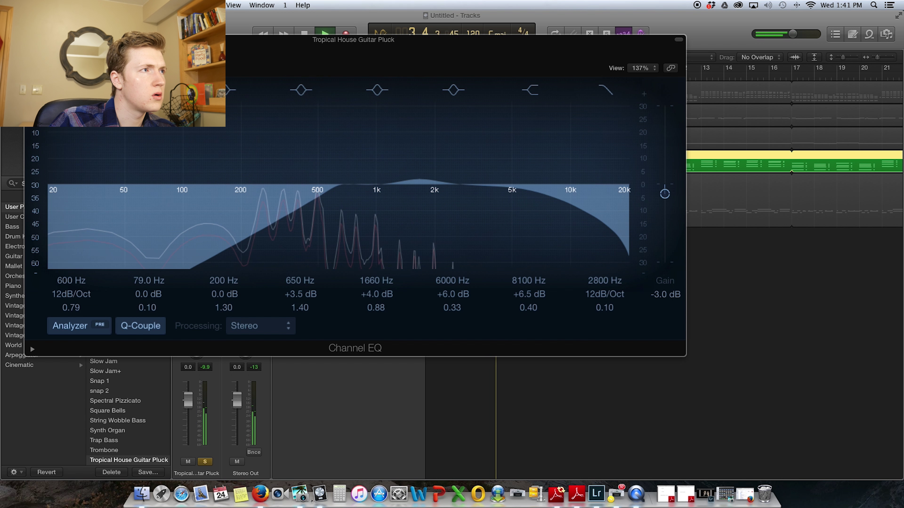
pyautogui.press('super+w')
# - Enable the high cut in the Deep Sub Bass track's Channel EQ and set it to about 176 Hz at 24 dB/Oct
pyautogui.click(367, 190)
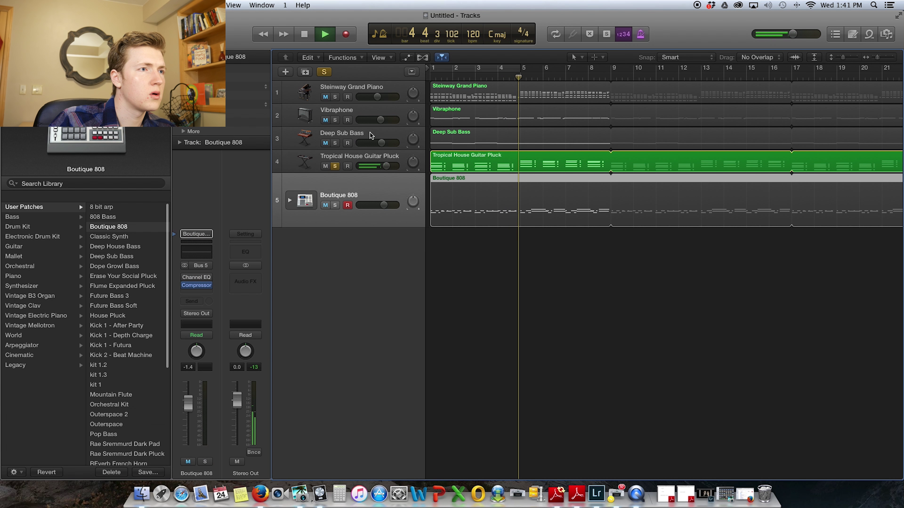
pyautogui.click(366, 141)
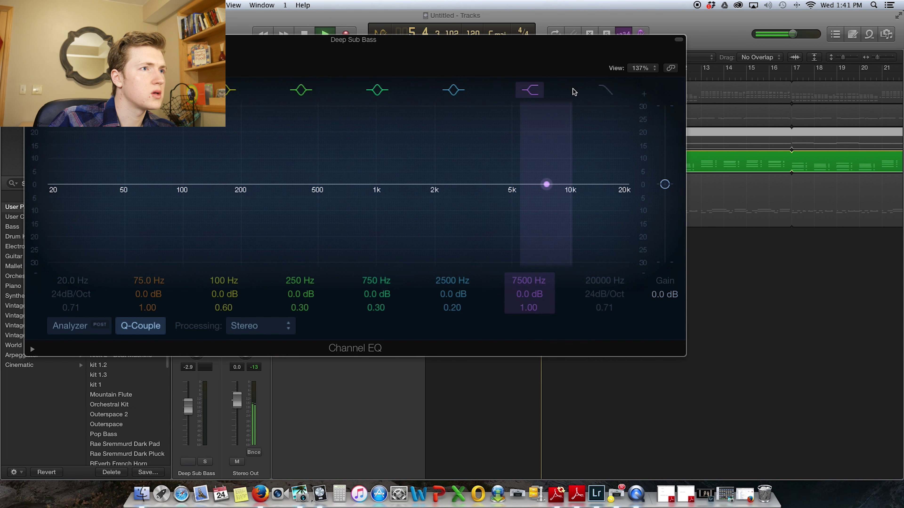
pyautogui.click(606, 89)
pyautogui.moveTo(625, 185); pyautogui.dragTo(195, 196)
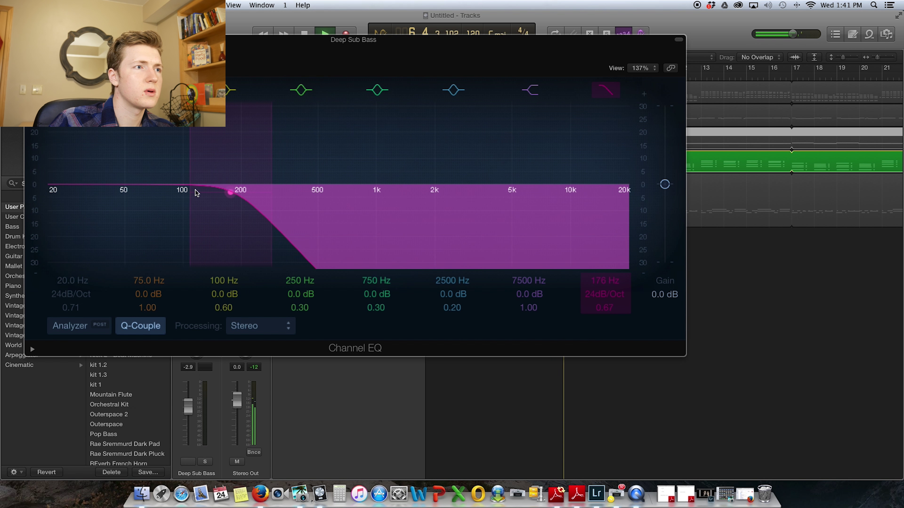
pyautogui.click(31, 39)
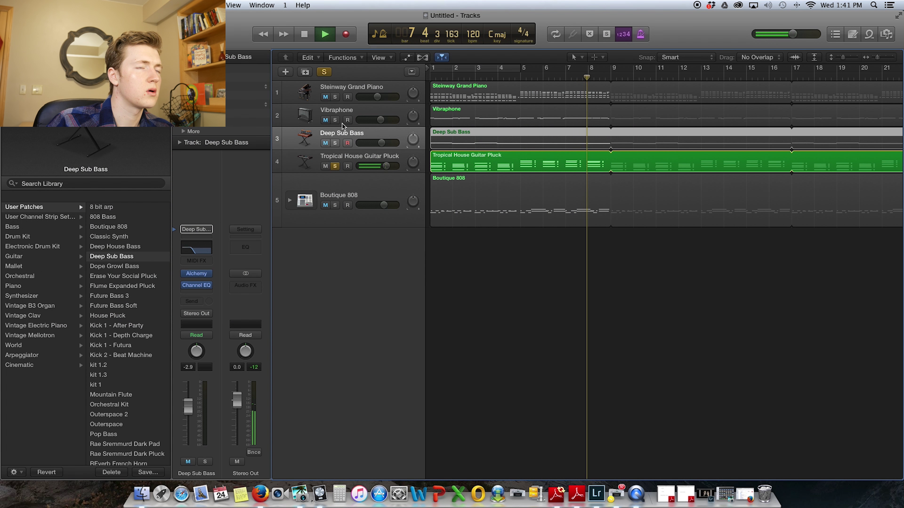
# - Set the Vibraphone's Channel EQ low cut to 455 Hz at 24 dB/Oct and its high cut to 20000 Hz at 12 dB/Oct
pyautogui.click(362, 107)
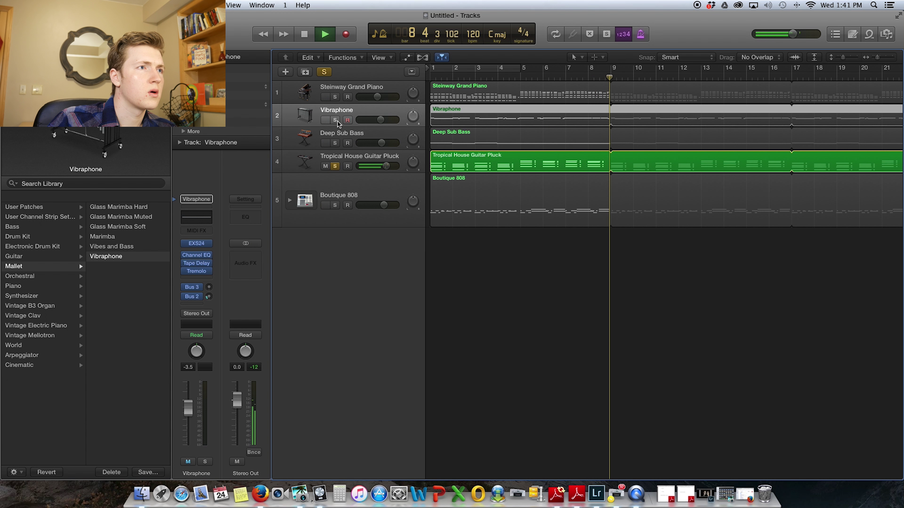
pyautogui.click(197, 218)
pyautogui.moveTo(82, 188); pyautogui.dragTo(326, 194)
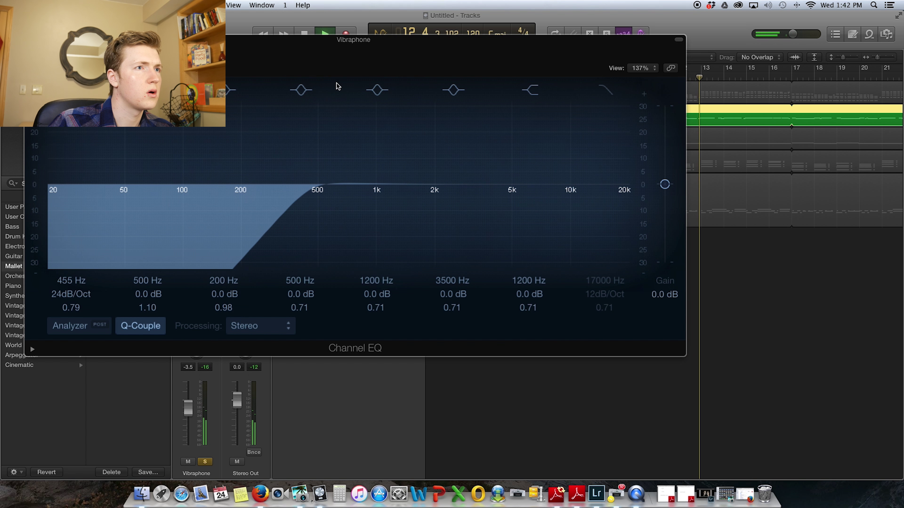
pyautogui.click(602, 93)
pyautogui.moveTo(611, 151)
pyautogui.mouseDown()
pyautogui.moveTo(511, 186)
pyautogui.moveTo(435, 190)
pyautogui.moveTo(628, 187)
pyautogui.mouseUp()
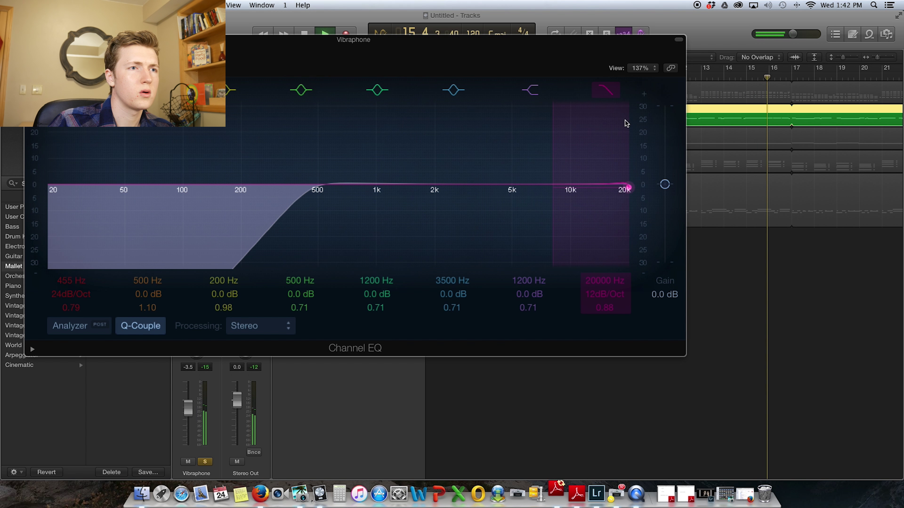
pyautogui.press('super+w')
# - Stop playback with the Vibraphone's solo turned off and check the remaining time on the browser timer
pyautogui.press('space')
pyautogui.press('s')
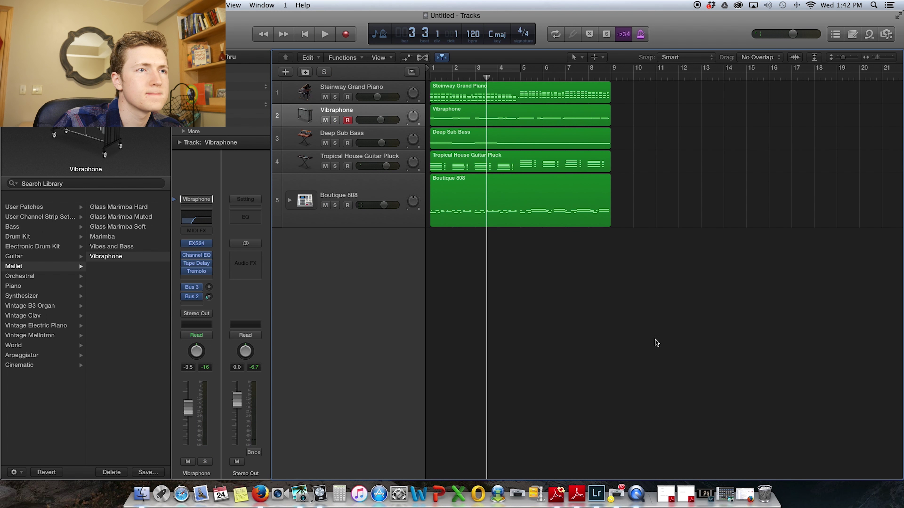
pyautogui.click(744, 494)
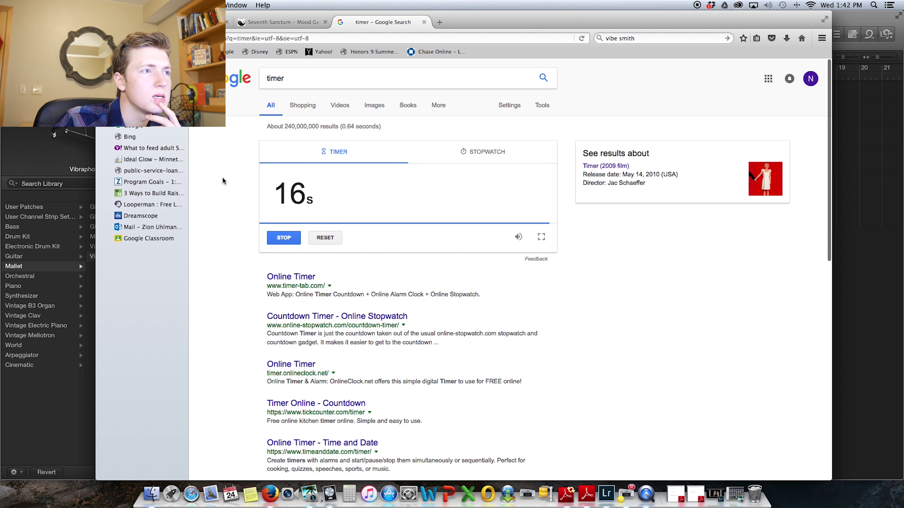
# - Switch back to Logic Pro and loop the regions of all five tracks out to bar 33
pyautogui.press('super+m')
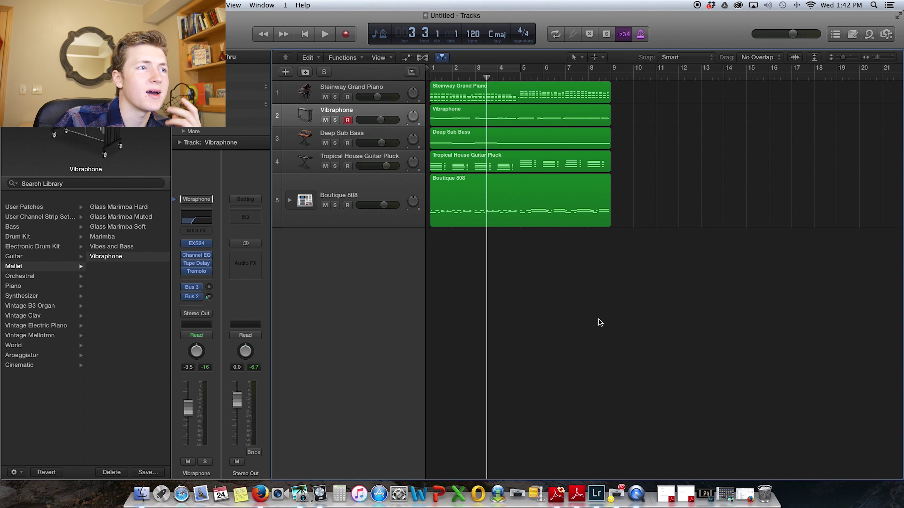
pyautogui.hscroll(5, 525, 147)
pyautogui.moveTo(460, 88); pyautogui.dragTo(813, 300)
pyautogui.hscroll(-10, 817, 312)
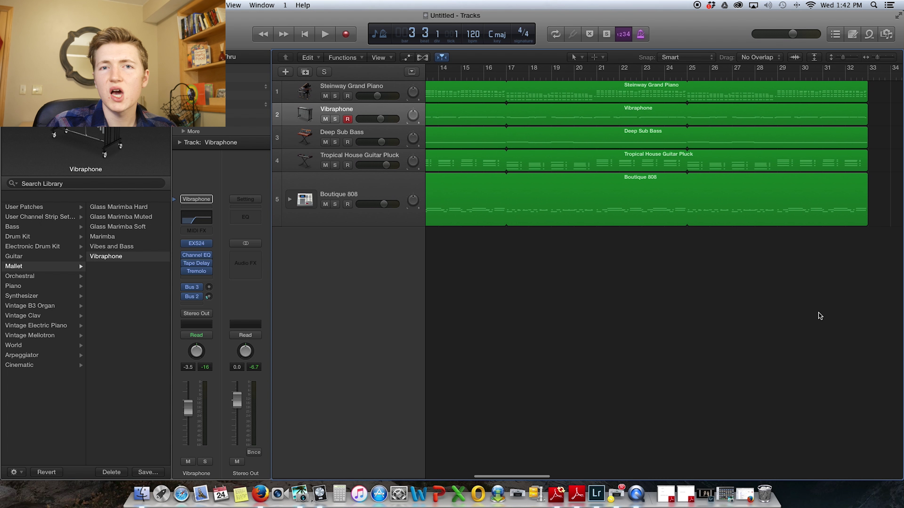
# - Play the looped arrangement briefly, check the remaining time on the browser timer, and return to Logic Pro
pyautogui.press('space')
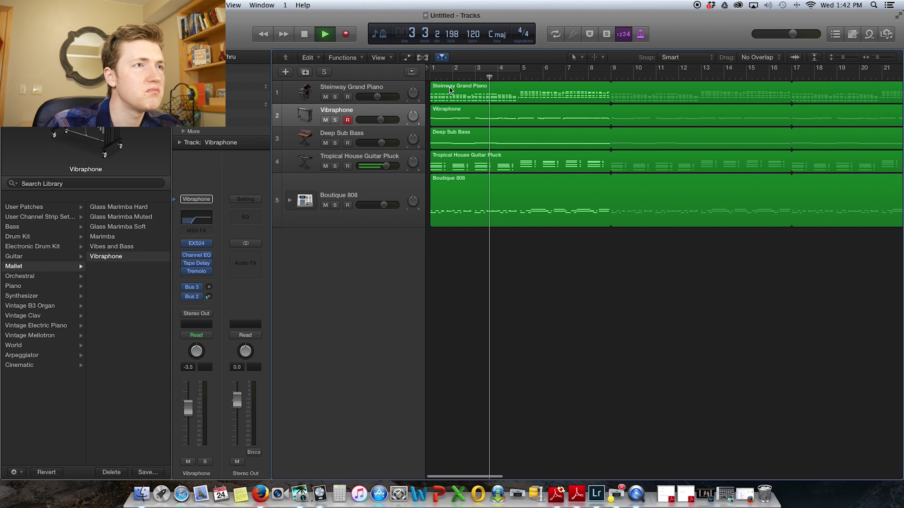
pyautogui.press('space')
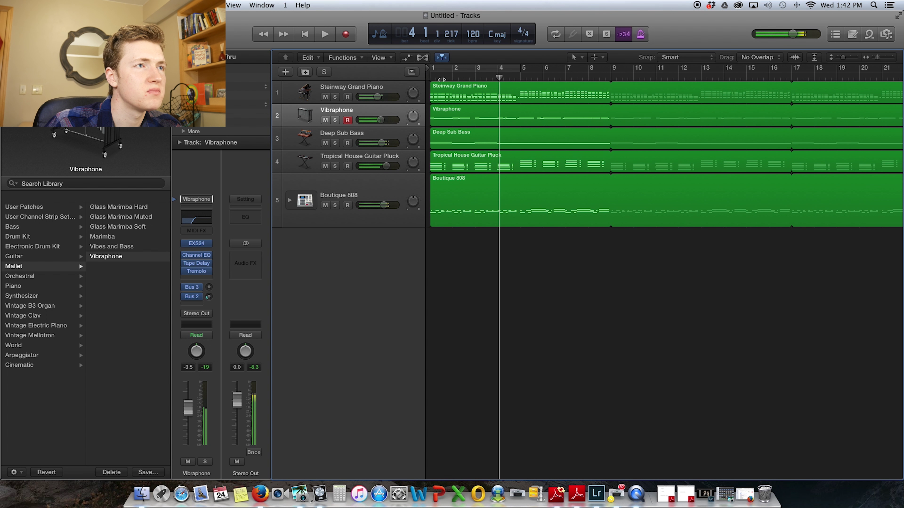
pyautogui.click(743, 495)
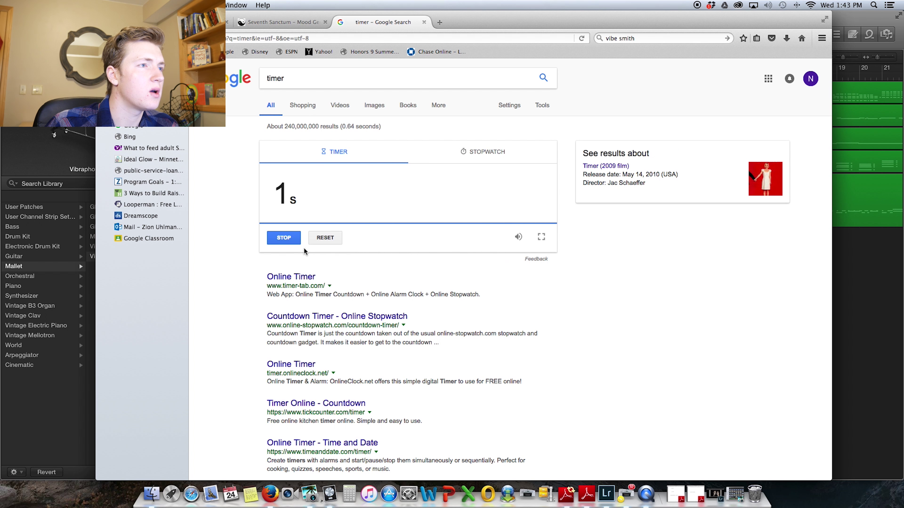
pyautogui.press('super+m')
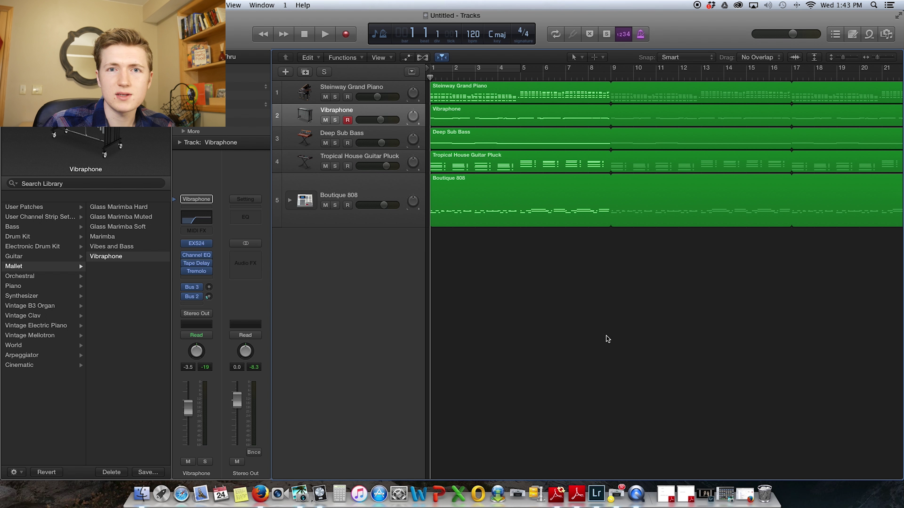
# - Play the looped beat from the start, move the playhead to bar 5, and listen to the second section
pyautogui.press('space')
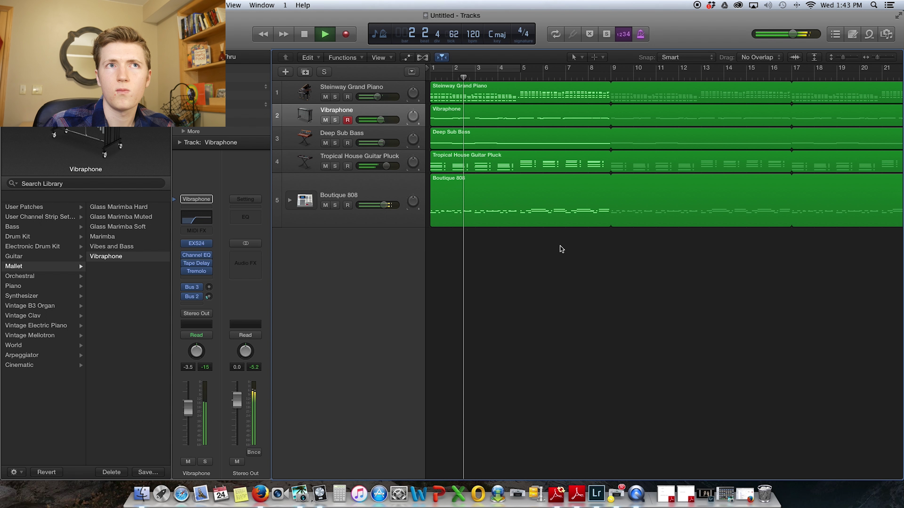
pyautogui.hscroll(3, 560, 249)
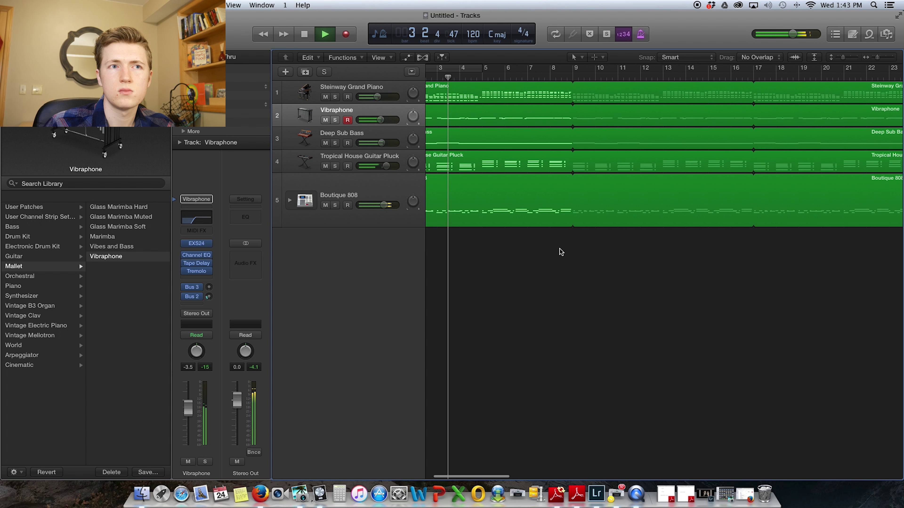
pyautogui.press('space')
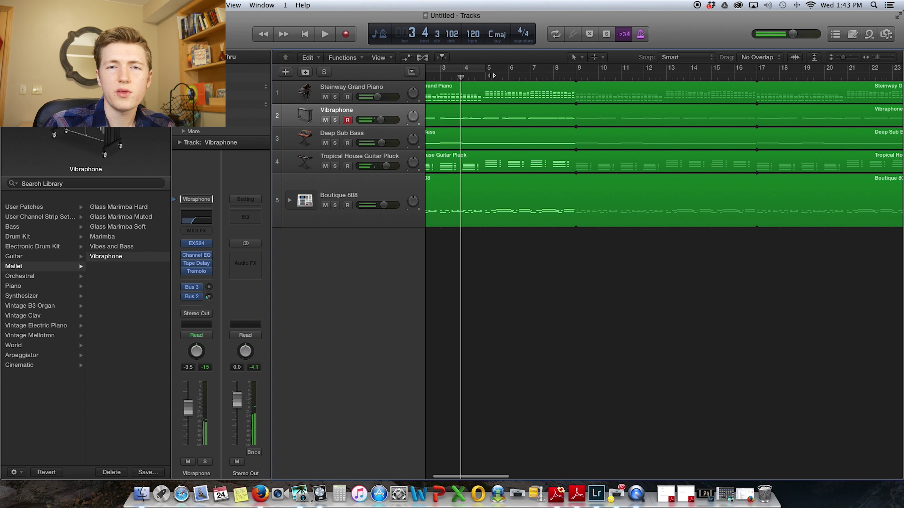
pyautogui.moveTo(461, 75); pyautogui.dragTo(520, 80)
pyautogui.hscroll(-2, 588, 115)
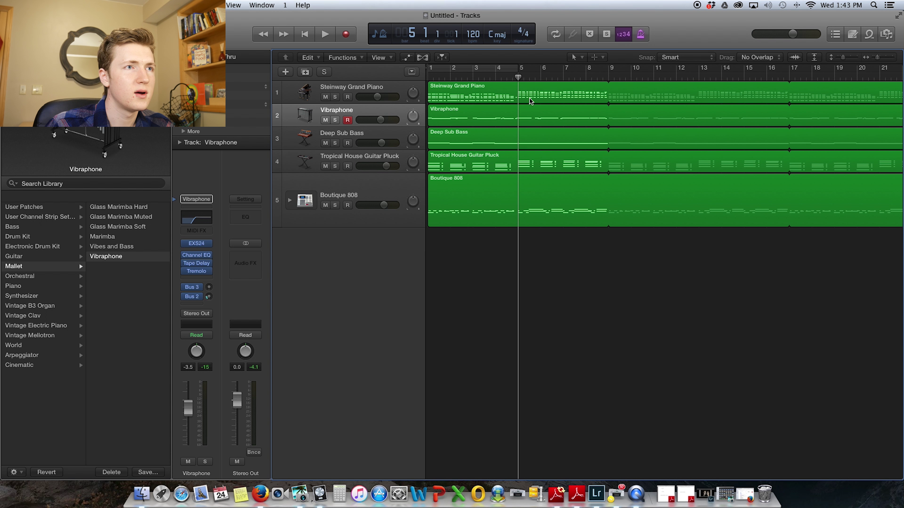
pyautogui.press('space')
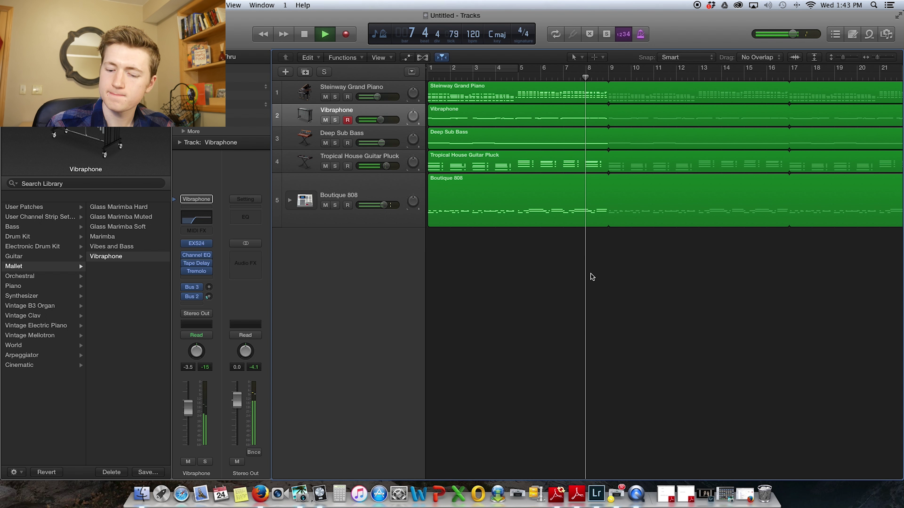
pyautogui.press('space')
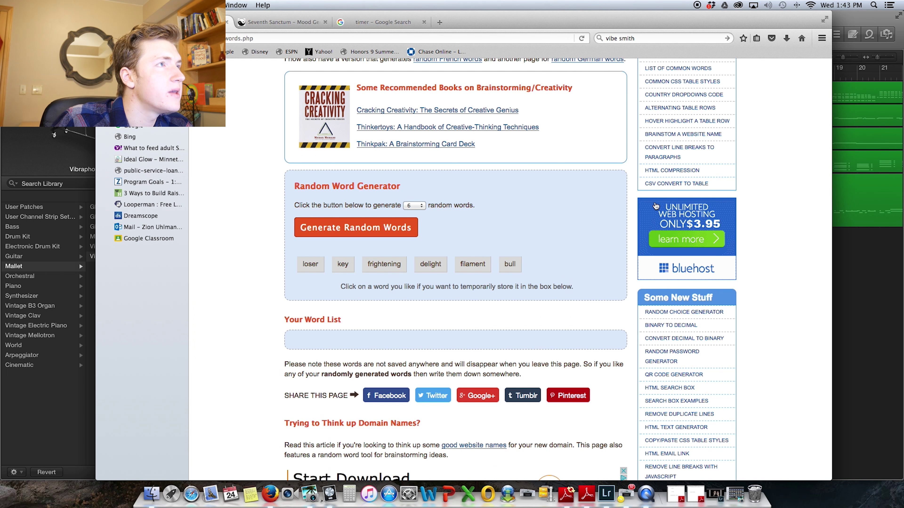
# - Review the random words on the browser's Random Word Generator page
pyautogui.scroll(5, 587, 193)
pyautogui.scroll(-5, 586, 197)
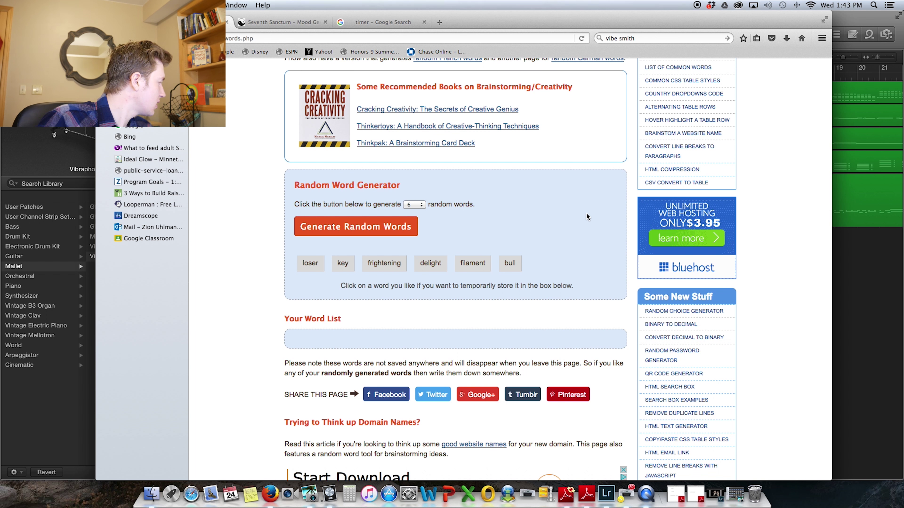